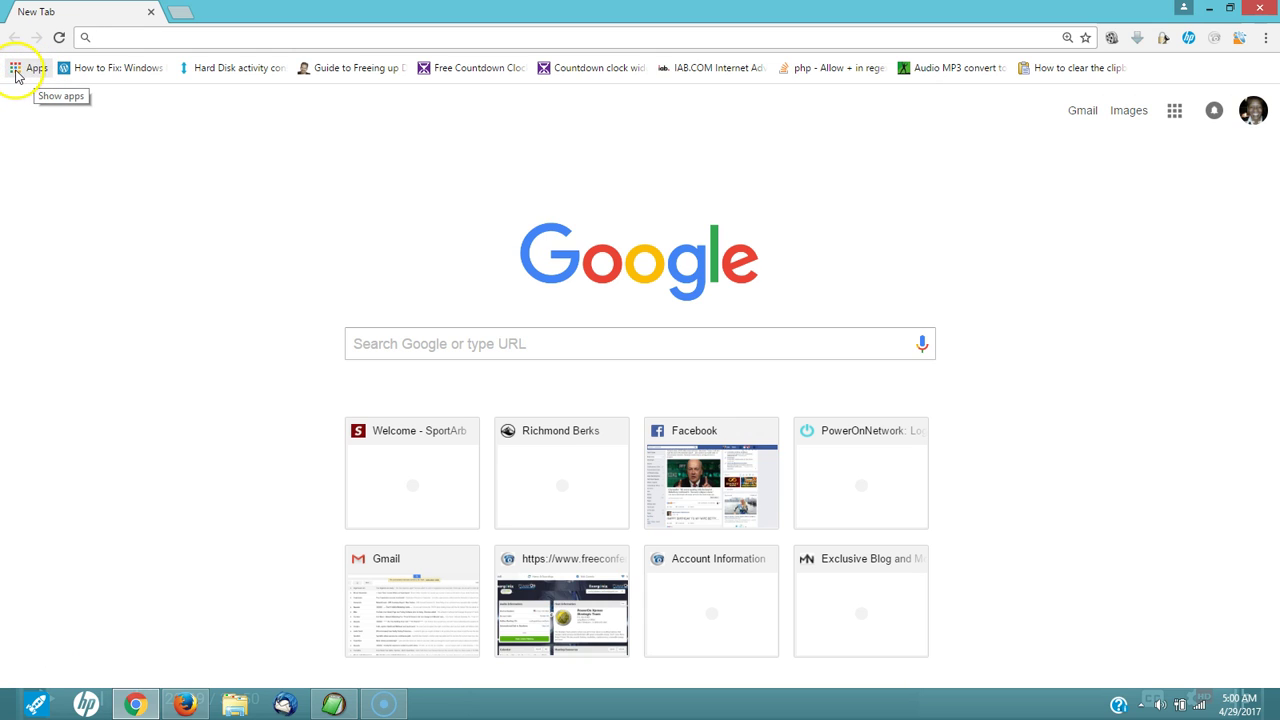
Step: Search the Chrome Web Store for 'metamask' to find the MetaMask extension
{"action": "left_click", "coordinate": [16, 72]}
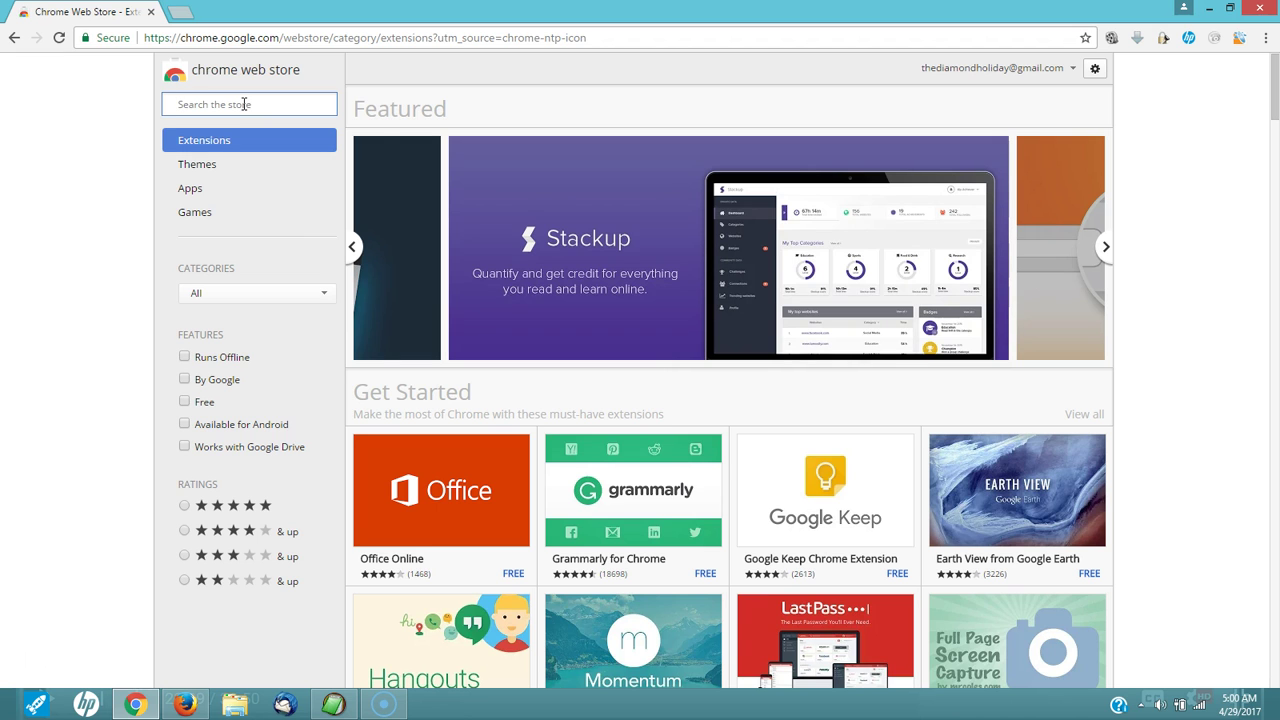
{"action": "type", "text": "metam"}
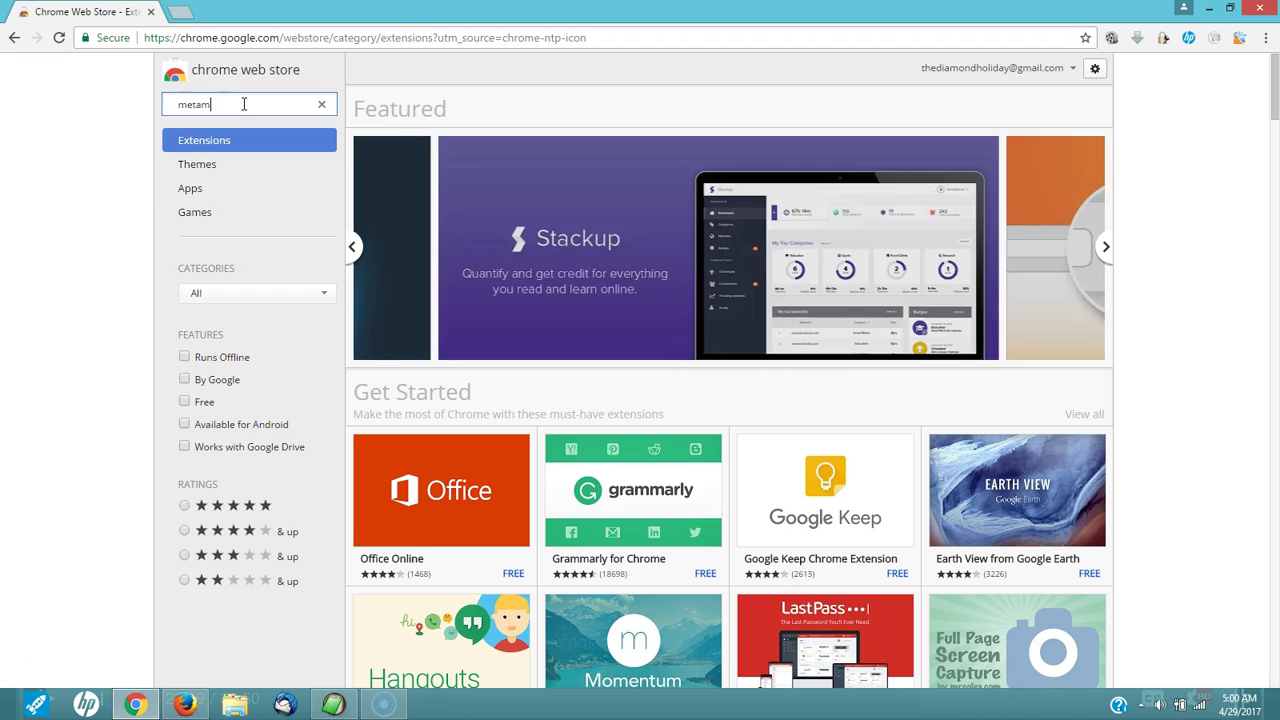
{"action": "type", "text": "ask"}
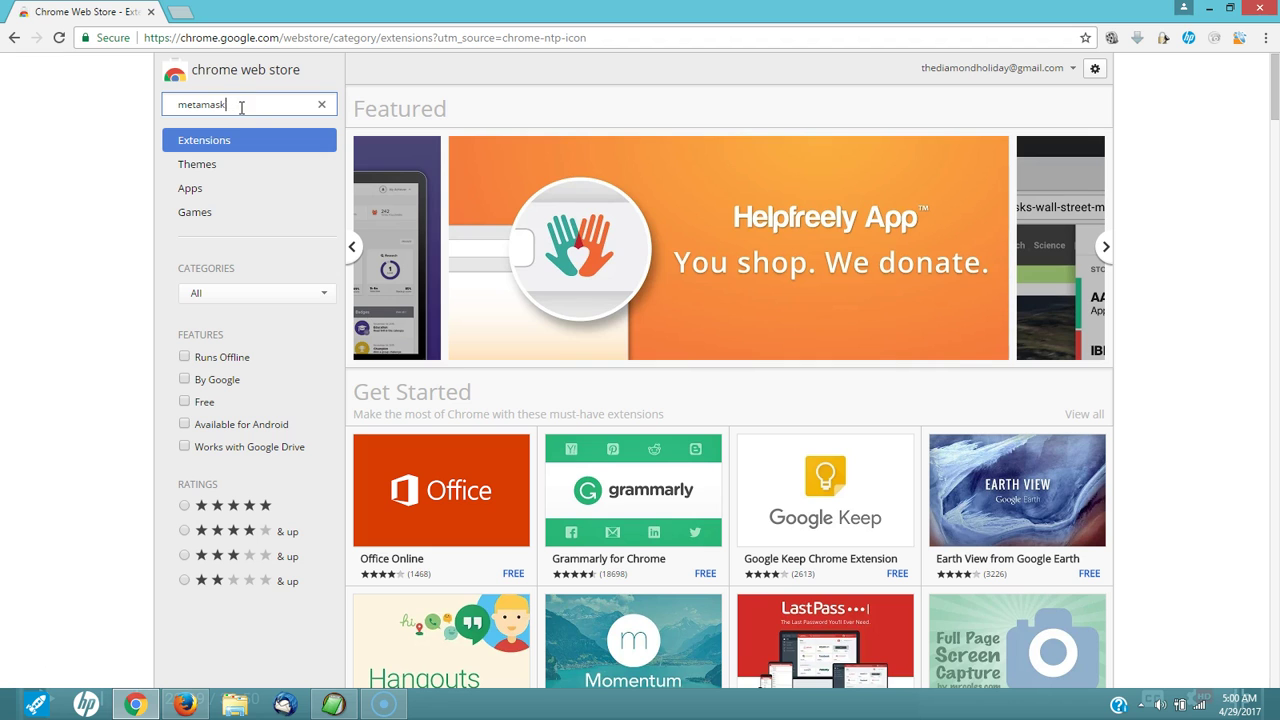
{"action": "key", "text": "Return"}
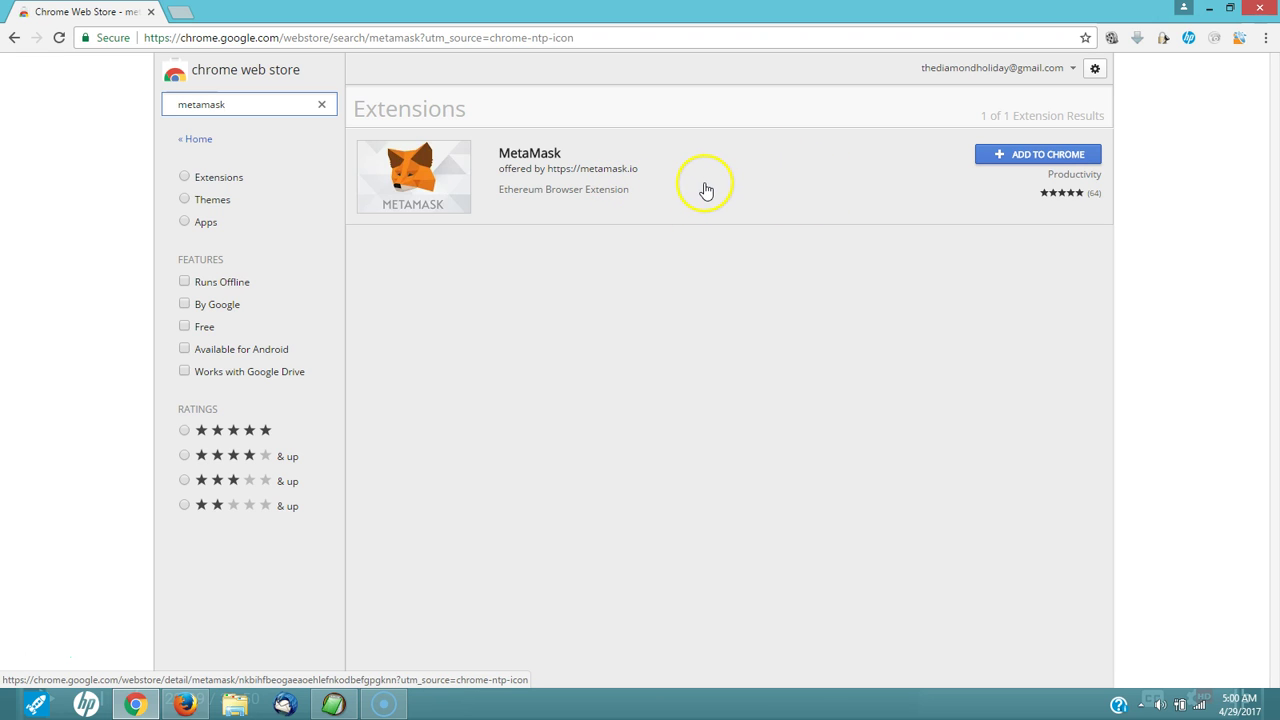
Step: Add the MetaMask extension to Chrome and confirm the installation
{"action": "left_click", "coordinate": [1048, 157]}
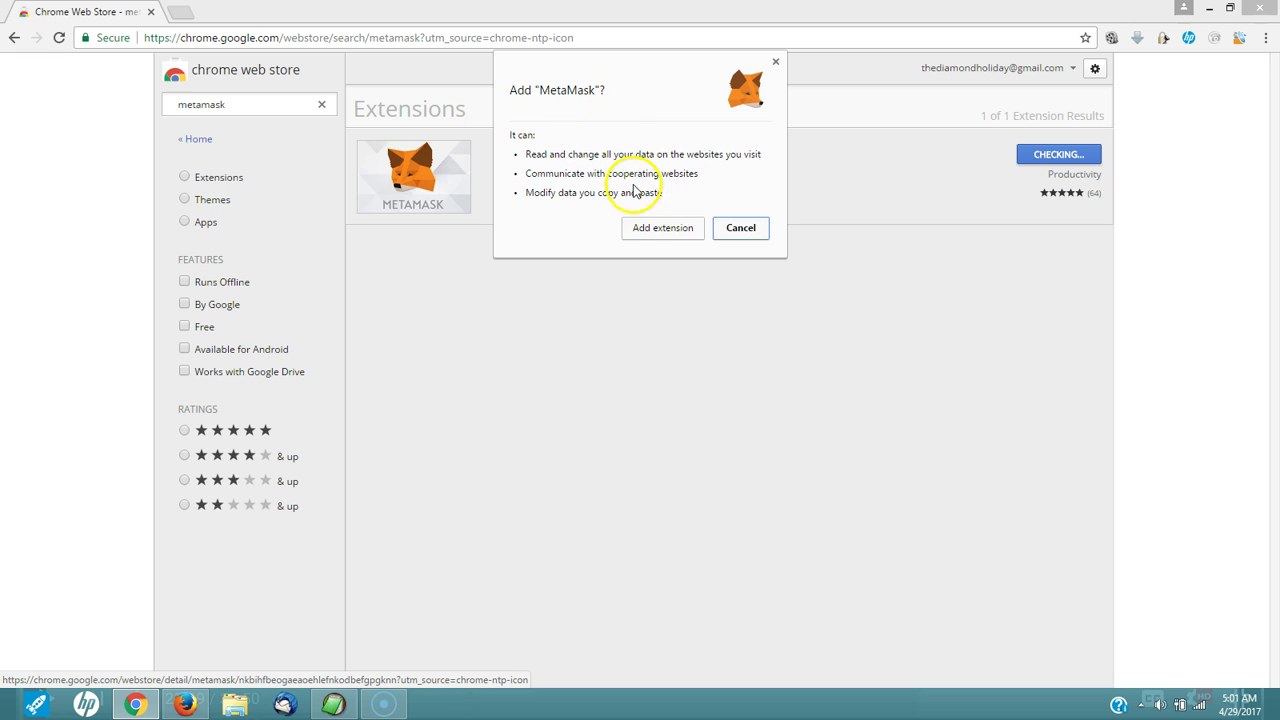
{"action": "left_click", "coordinate": [651, 230]}
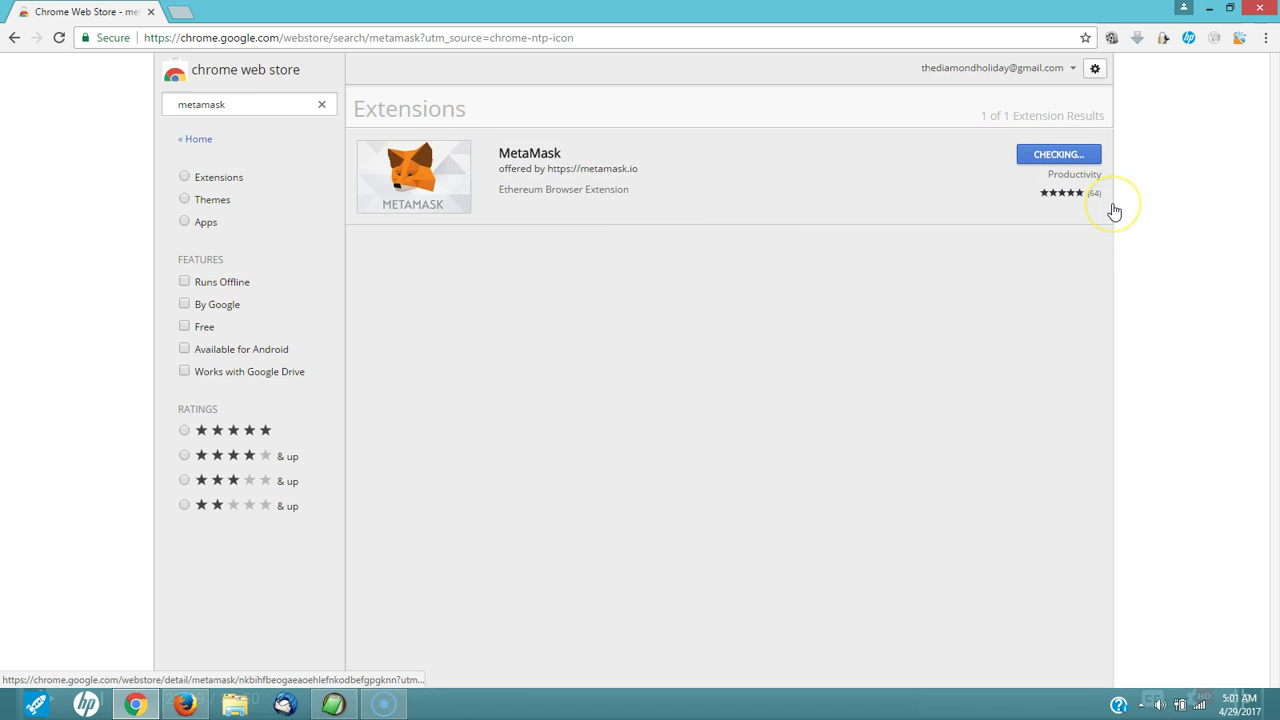
{"action": "left_click", "coordinate": [1053, 210]}
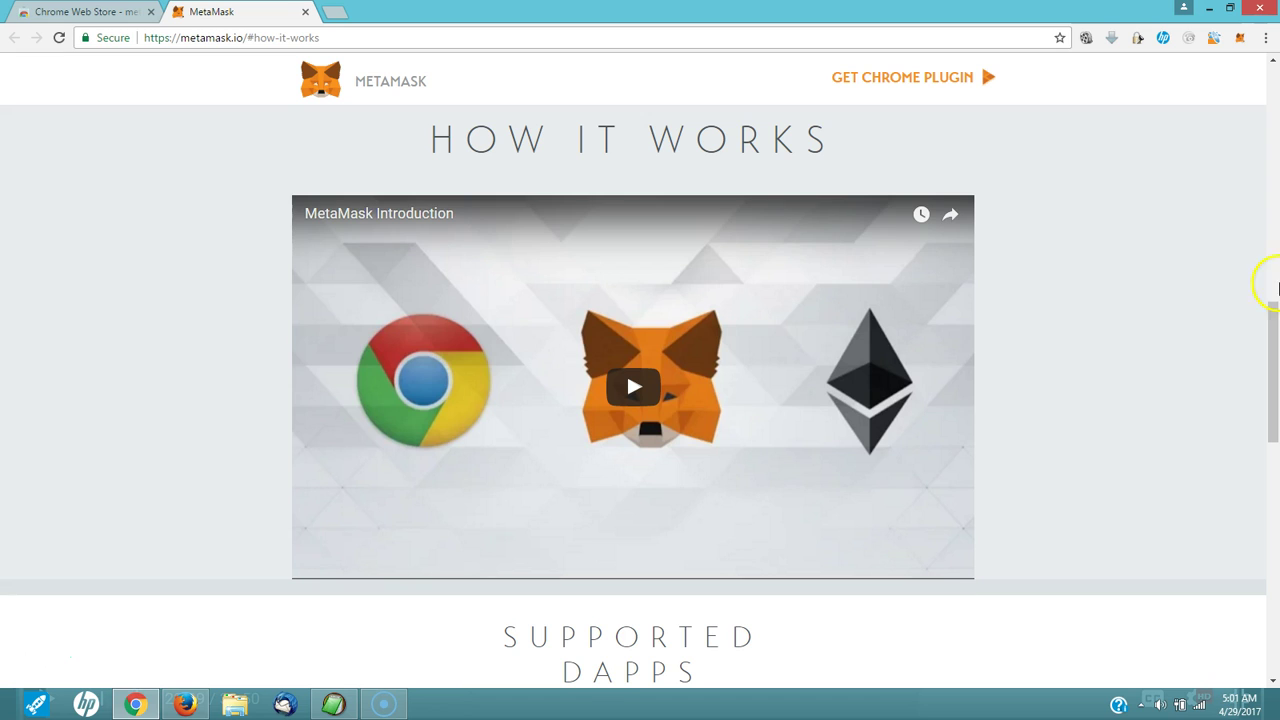
Step: Scroll through metamask.io's How it works and Supported Dapps sections, then back to the top
{"action": "left_click_drag", "start_coordinate": [1273, 314], "coordinate": [1274, 402]}
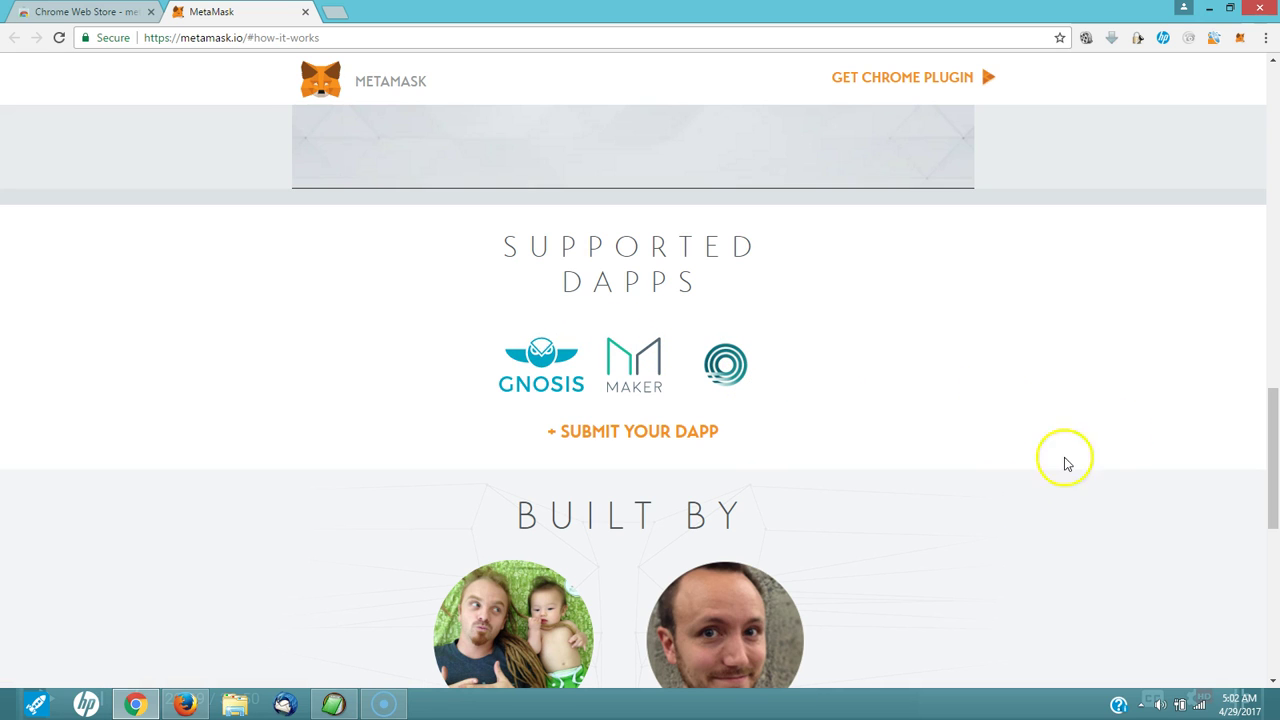
{"action": "left_click_drag", "start_coordinate": [1276, 405], "coordinate": [1275, 402]}
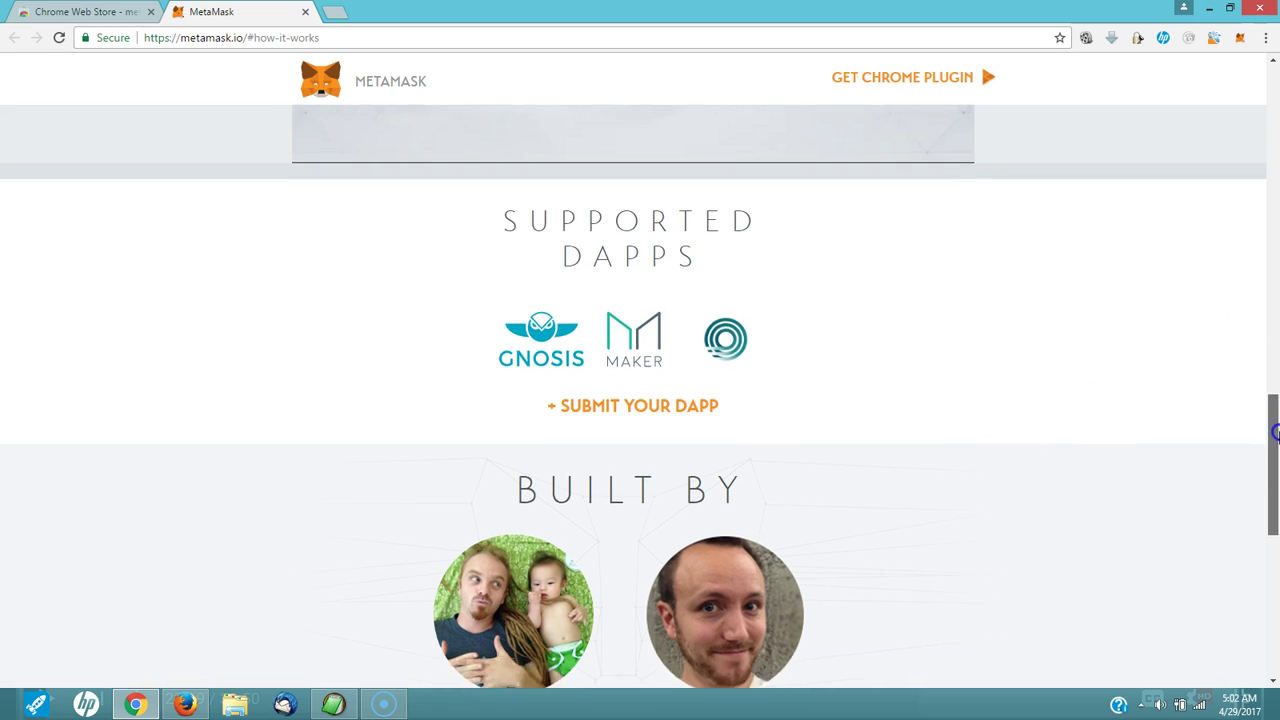
{"action": "left_click_drag", "start_coordinate": [1275, 435], "coordinate": [1275, 75]}
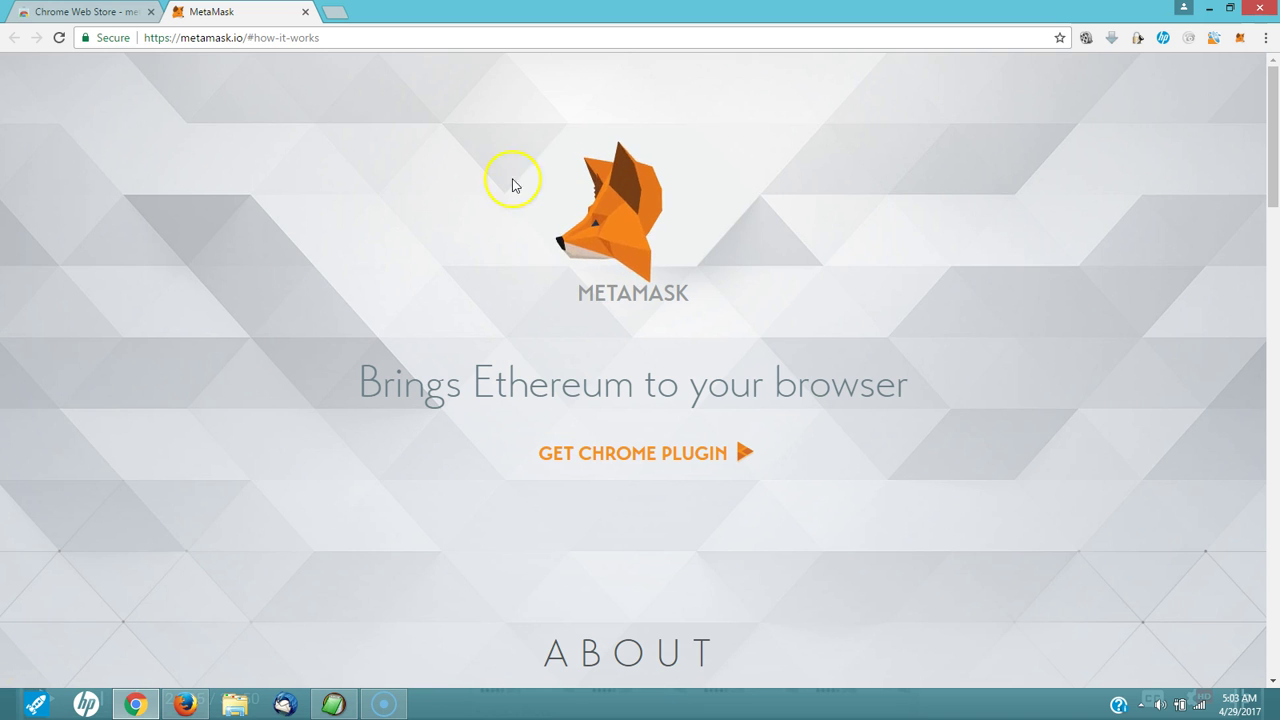
Step: Open the MetaMask popup, scroll the Terms of Use to the end and accept them
{"action": "left_click", "coordinate": [1241, 39]}
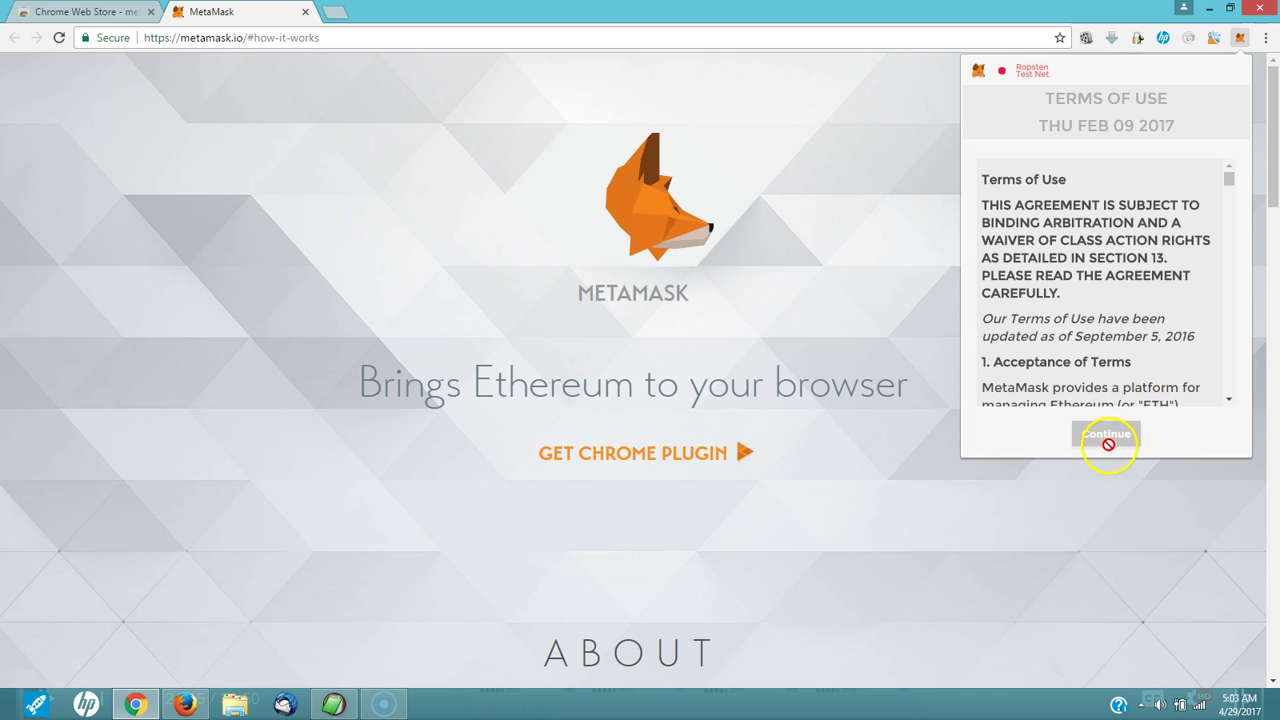
{"action": "left_click_drag", "start_coordinate": [1230, 178], "coordinate": [1233, 395]}
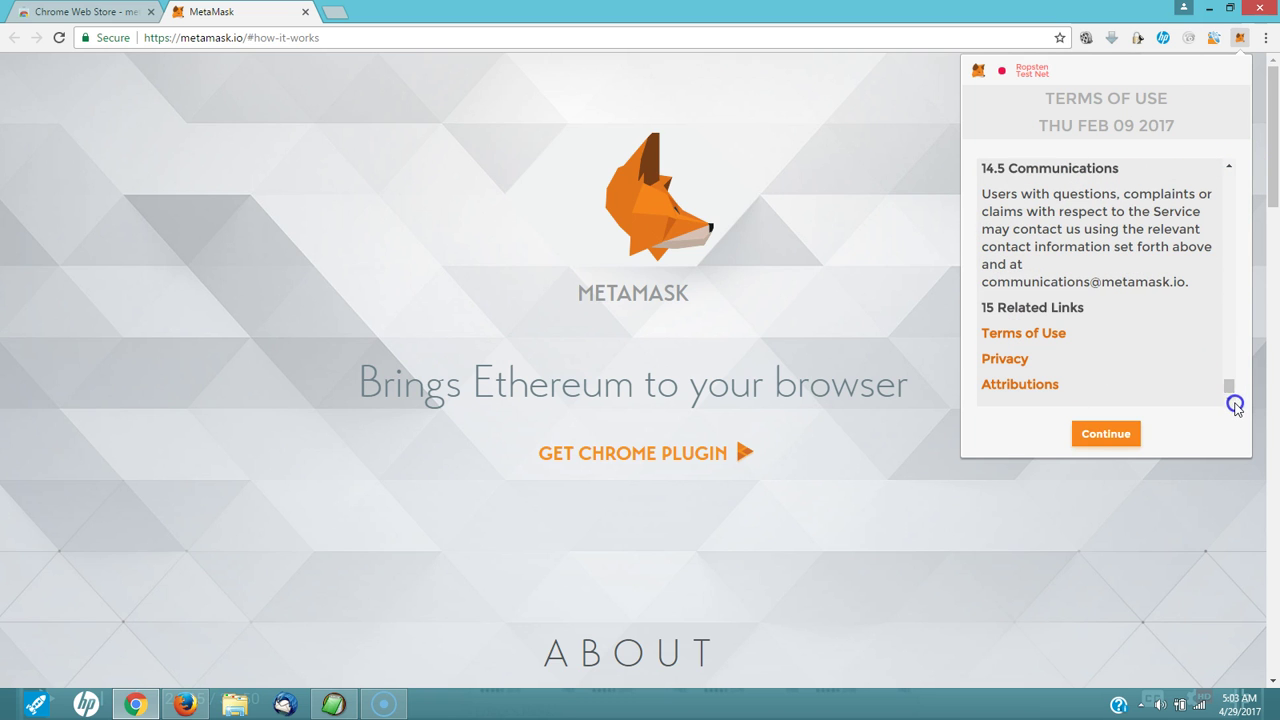
{"action": "left_click", "coordinate": [1106, 435]}
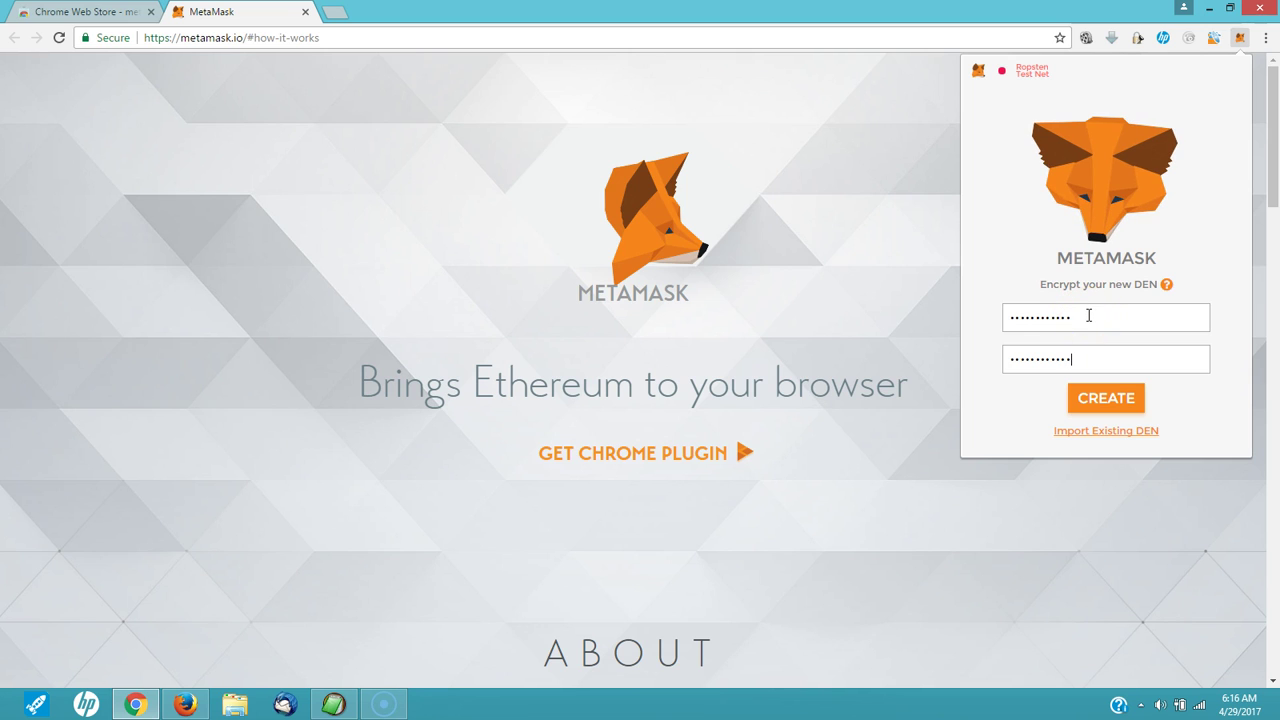
Step: Create the vault and select its 12-word recovery phrase for copying
{"action": "left_click", "coordinate": [1109, 400]}
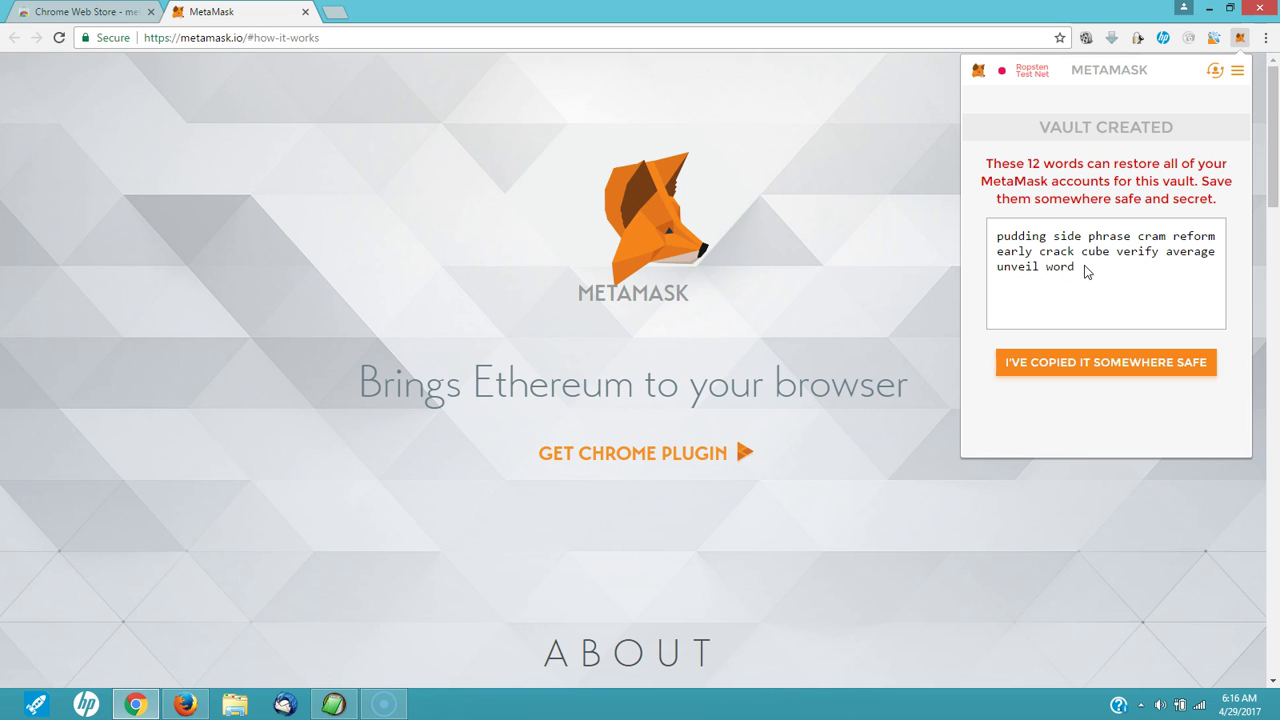
{"action": "left_click_drag", "start_coordinate": [1080, 266], "coordinate": [996, 232]}
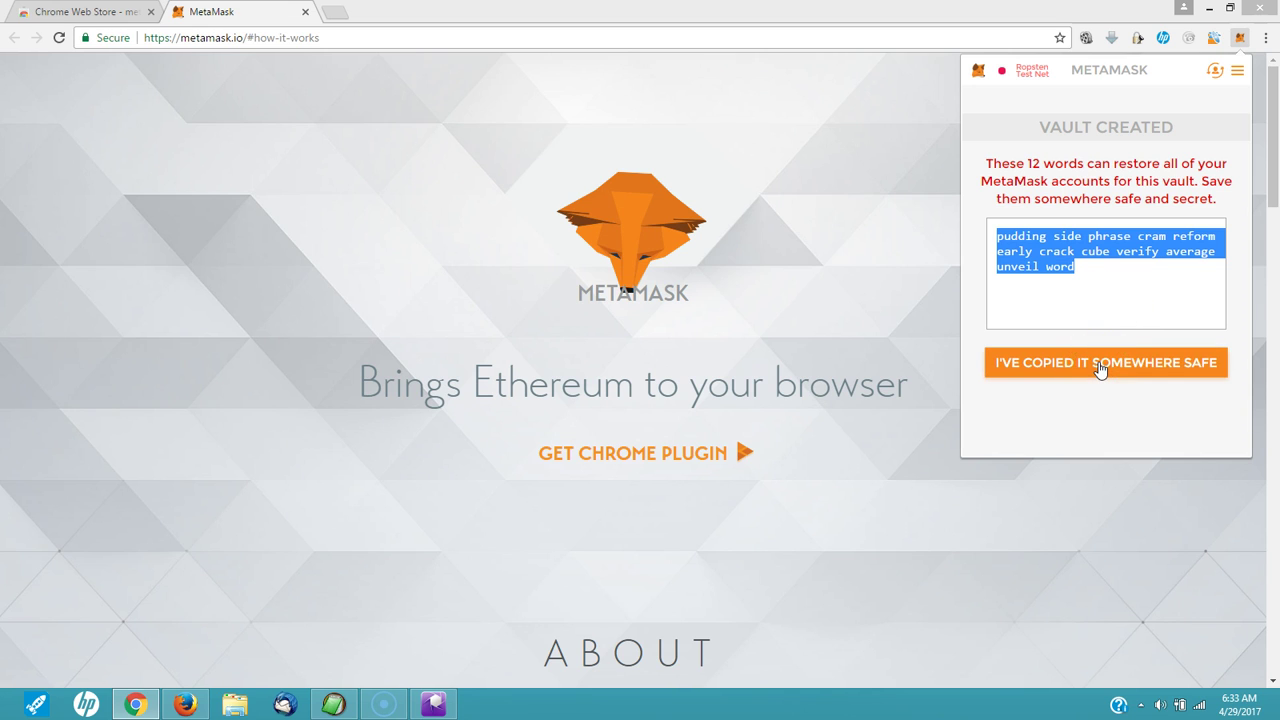
Step: Confirm the recovery phrase is saved and pause the webinar at 24:27 on XECOIN's Loading dialog
{"action": "left_click", "coordinate": [1100, 369]}
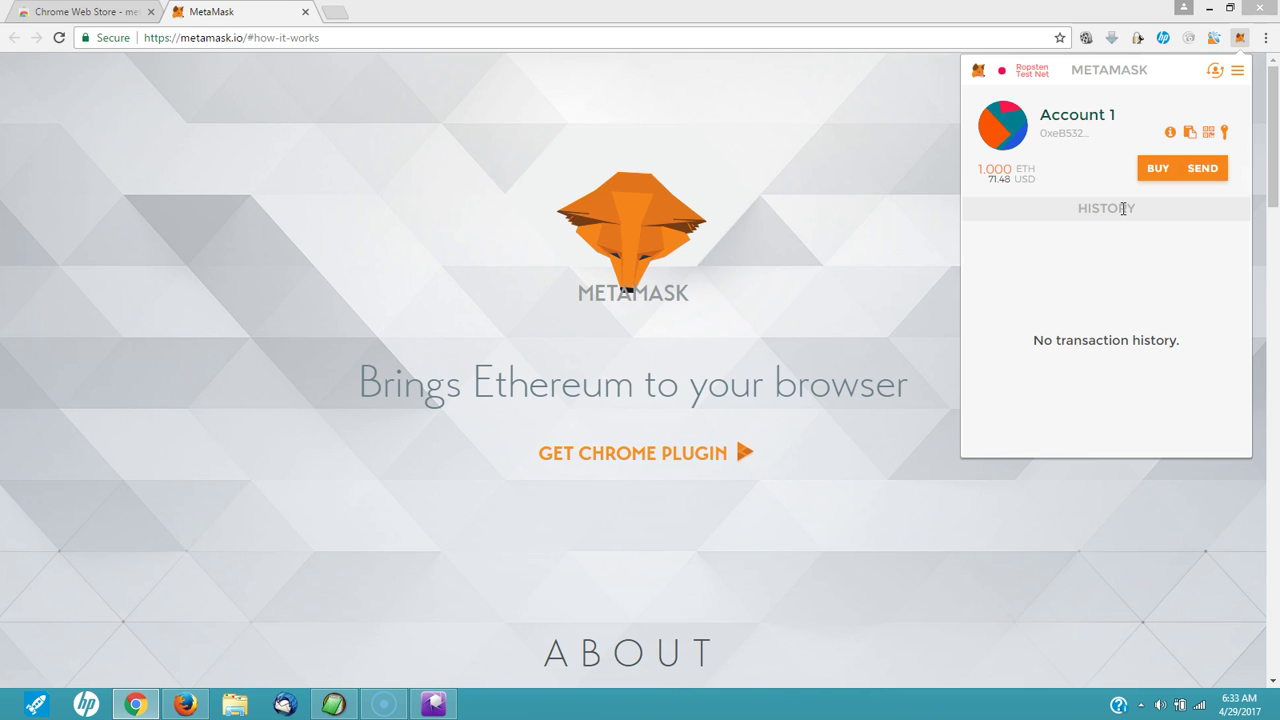
{"action": "left_click", "coordinate": [1118, 212]}
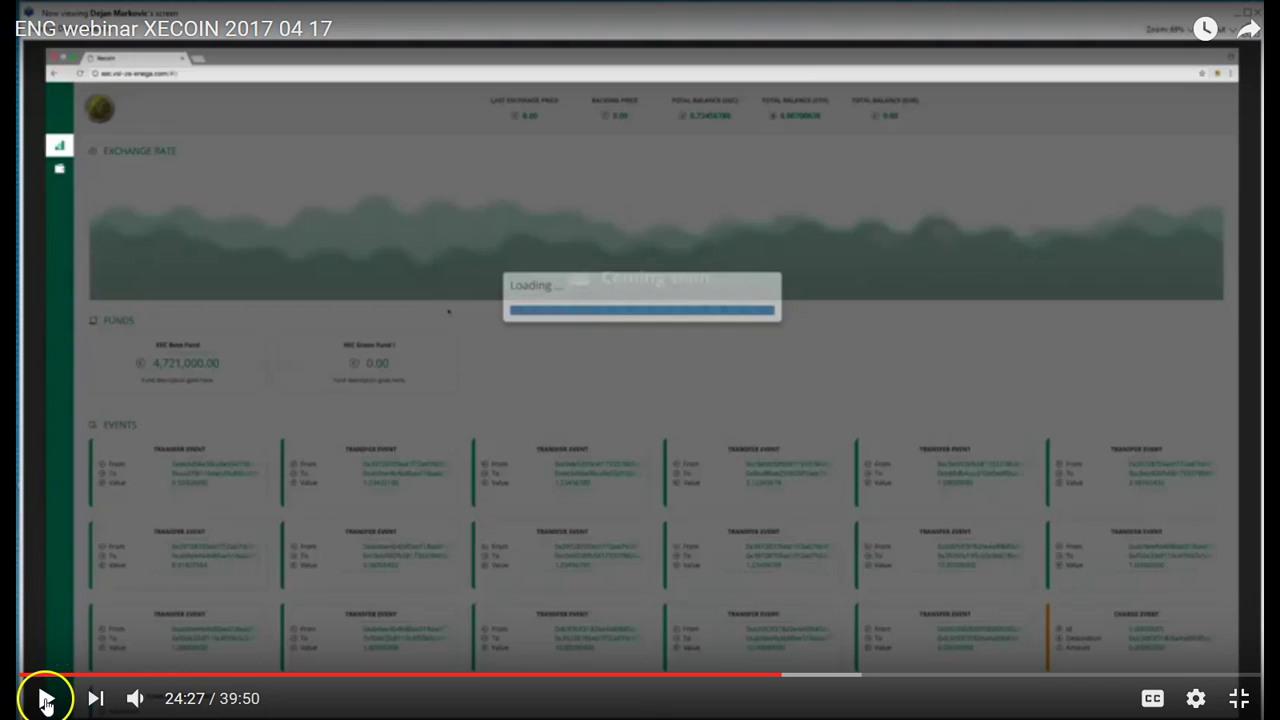
{"action": "left_click", "coordinate": [45, 700]}
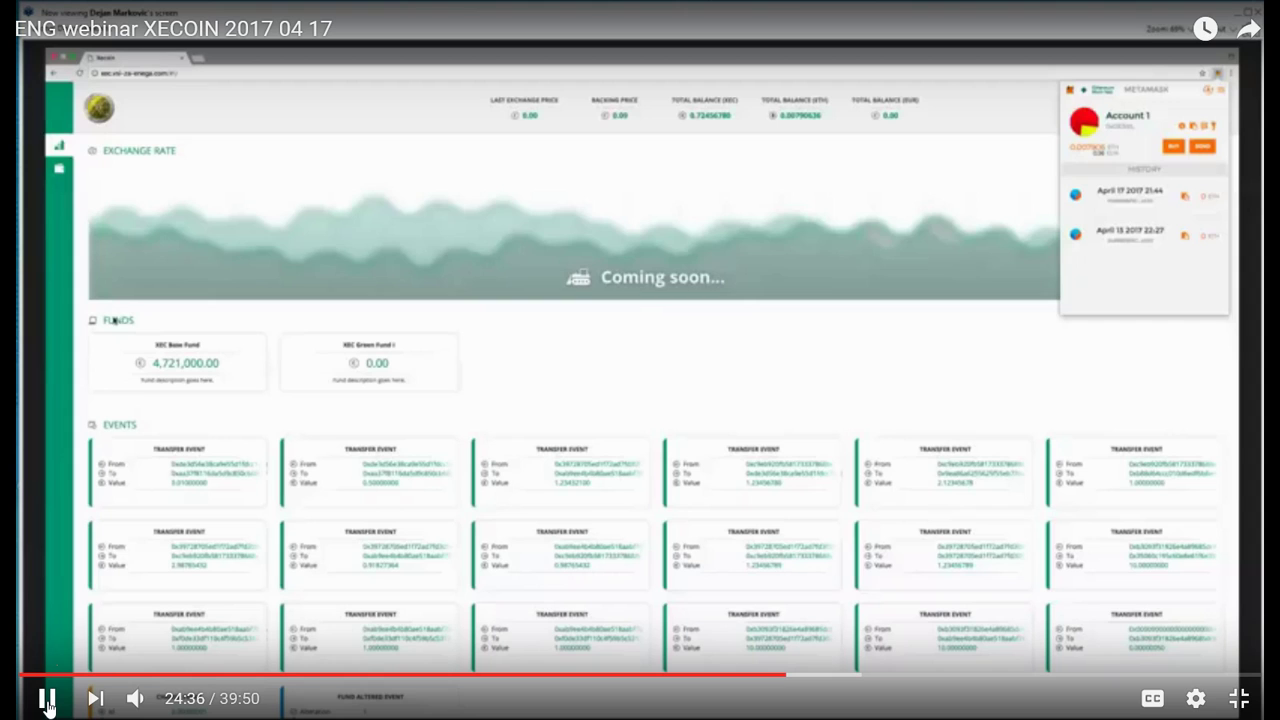
{"action": "left_click", "coordinate": [33, 707]}
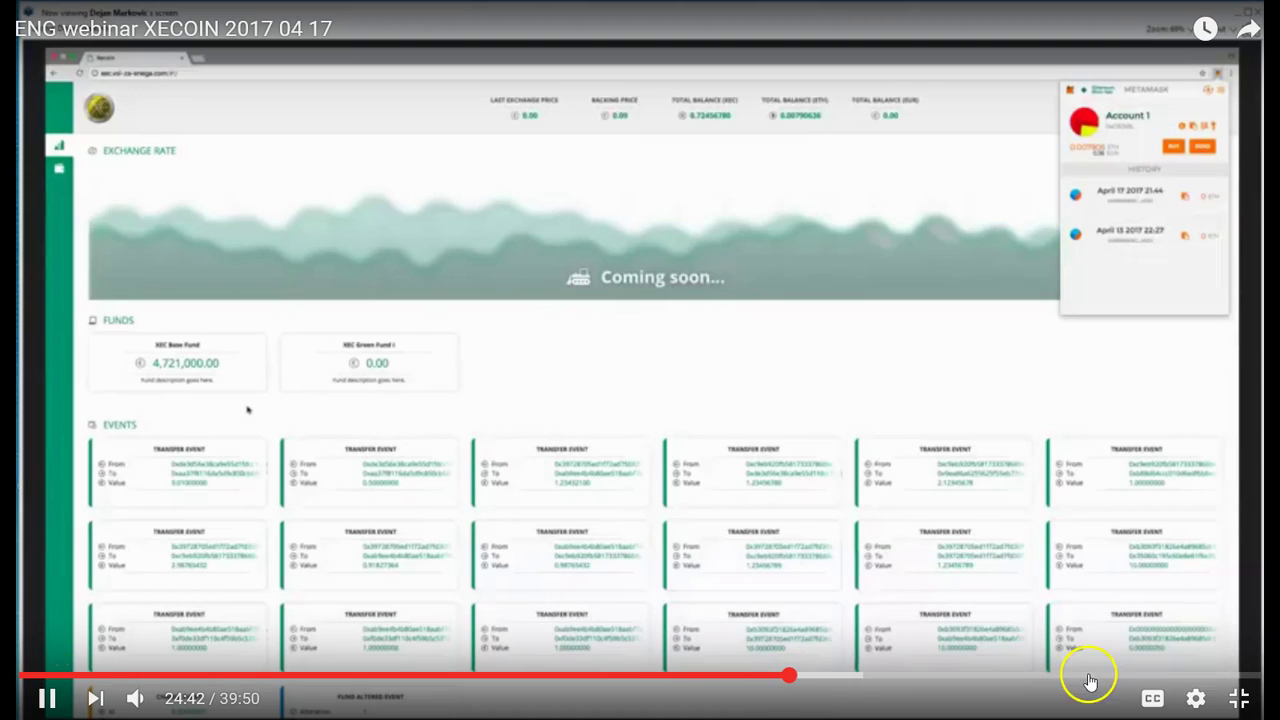
{"action": "left_click", "coordinate": [1198, 700]}
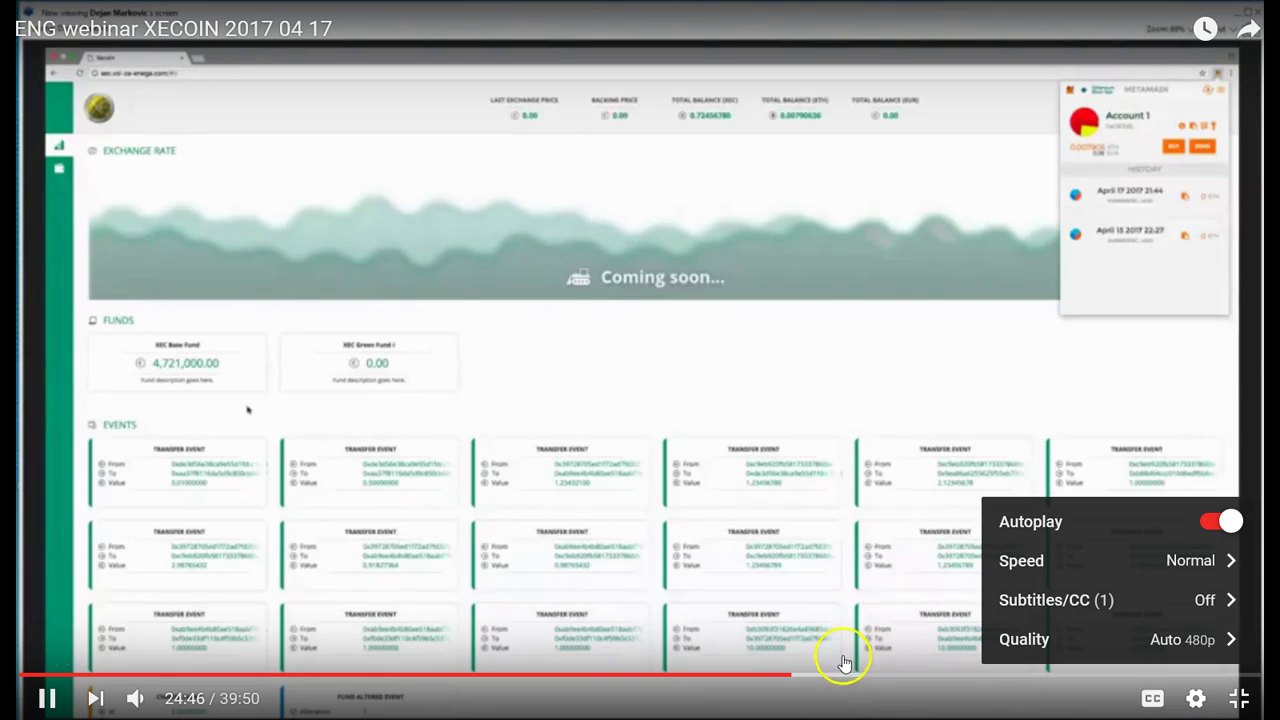
{"action": "left_click", "coordinate": [802, 712]}
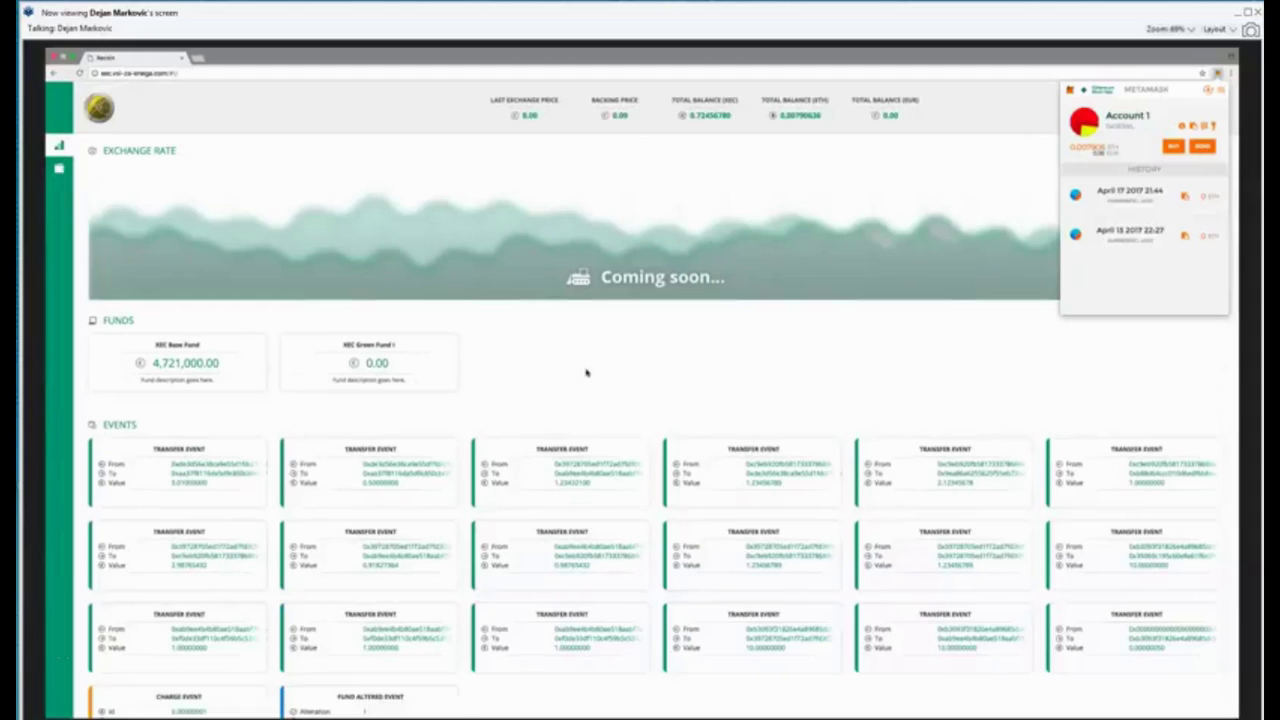
{"action": "scroll", "coordinate": [586, 372], "scroll_direction": "down", "scroll_amount": 1}
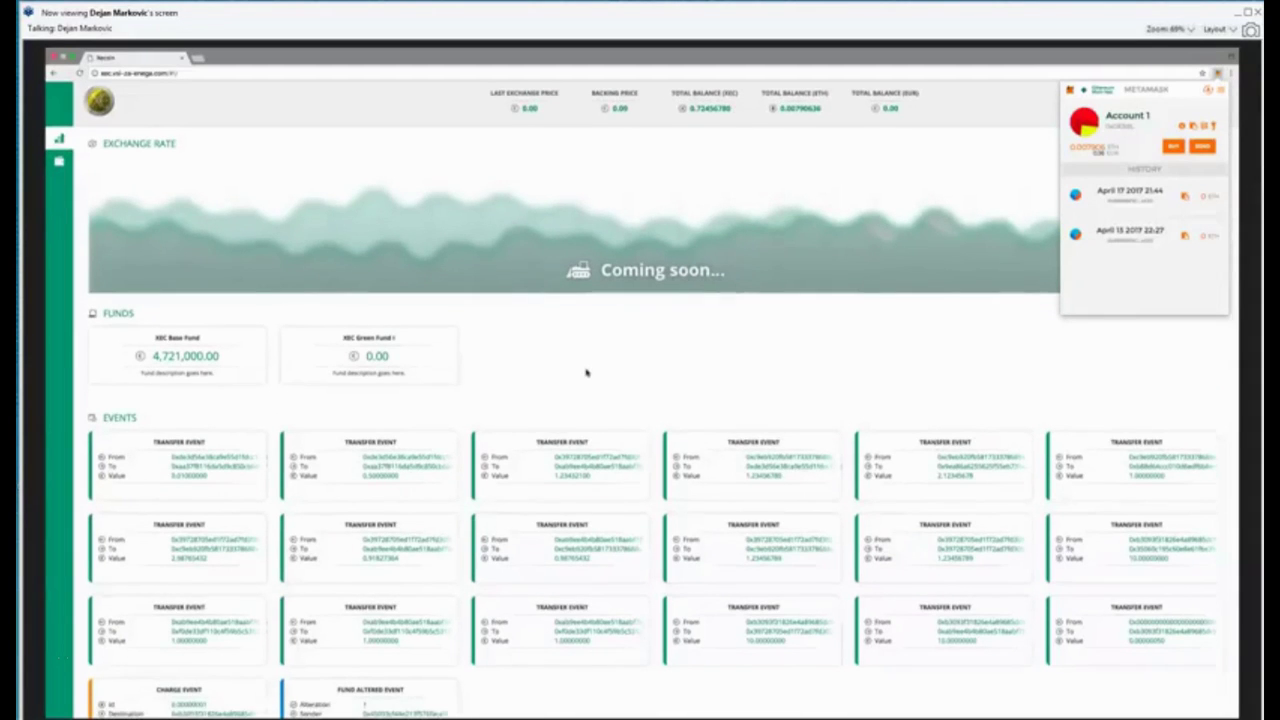
{"action": "scroll", "coordinate": [586, 372], "scroll_direction": "down", "scroll_amount": 3}
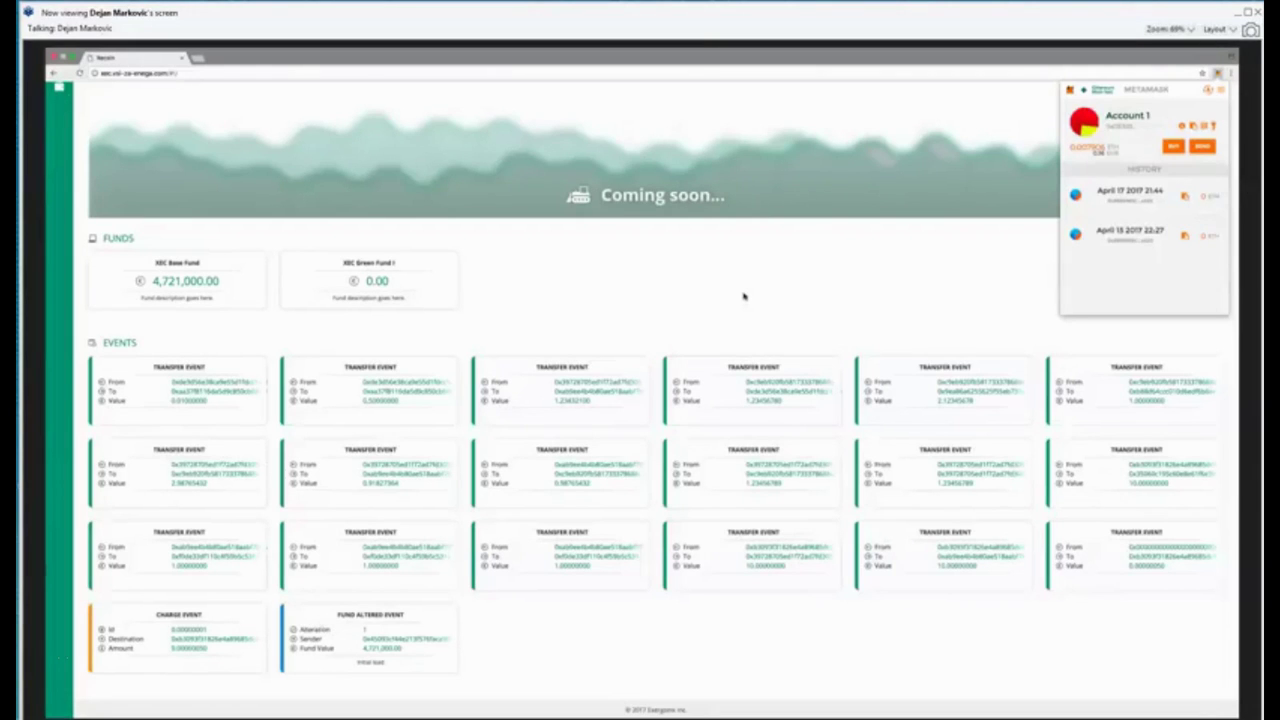
{"action": "scroll", "coordinate": [743, 296], "scroll_direction": "up", "scroll_amount": 1}
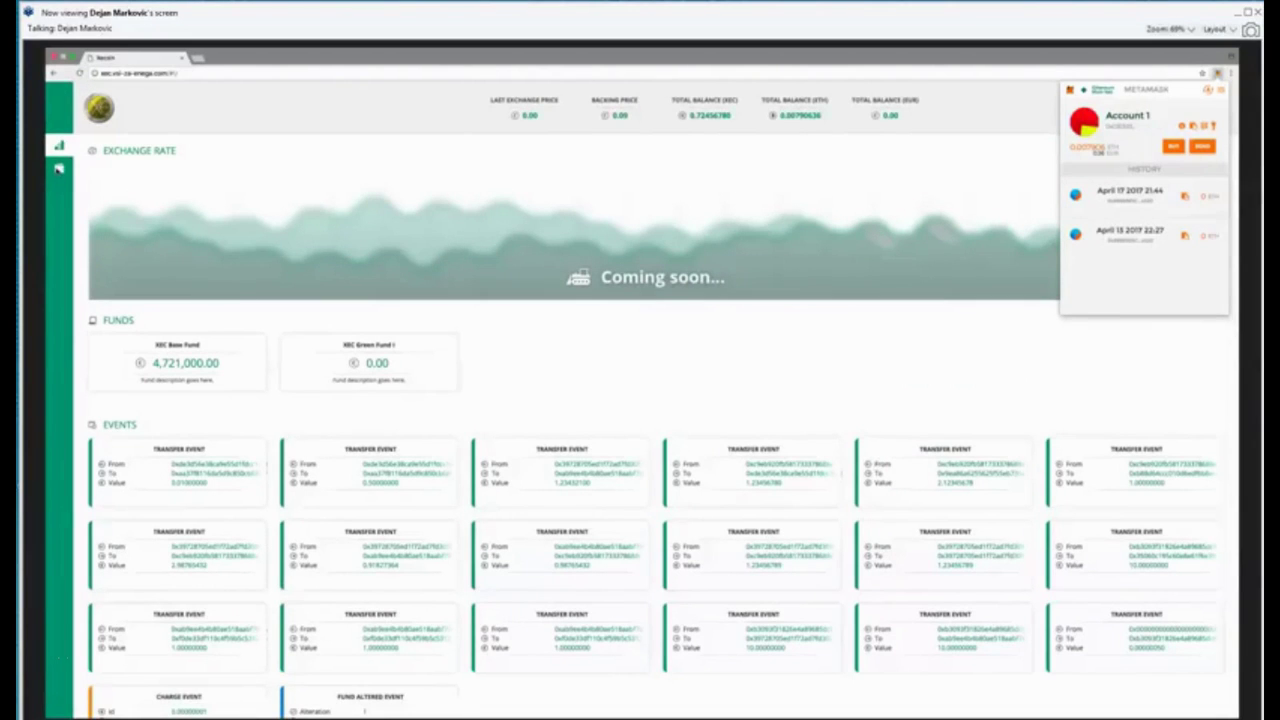
Step: Close the wallet popup and open Account 1 from the XECOIN account list
{"action": "left_click", "coordinate": [58, 169]}
{"action": "left_click", "coordinate": [58, 169]}
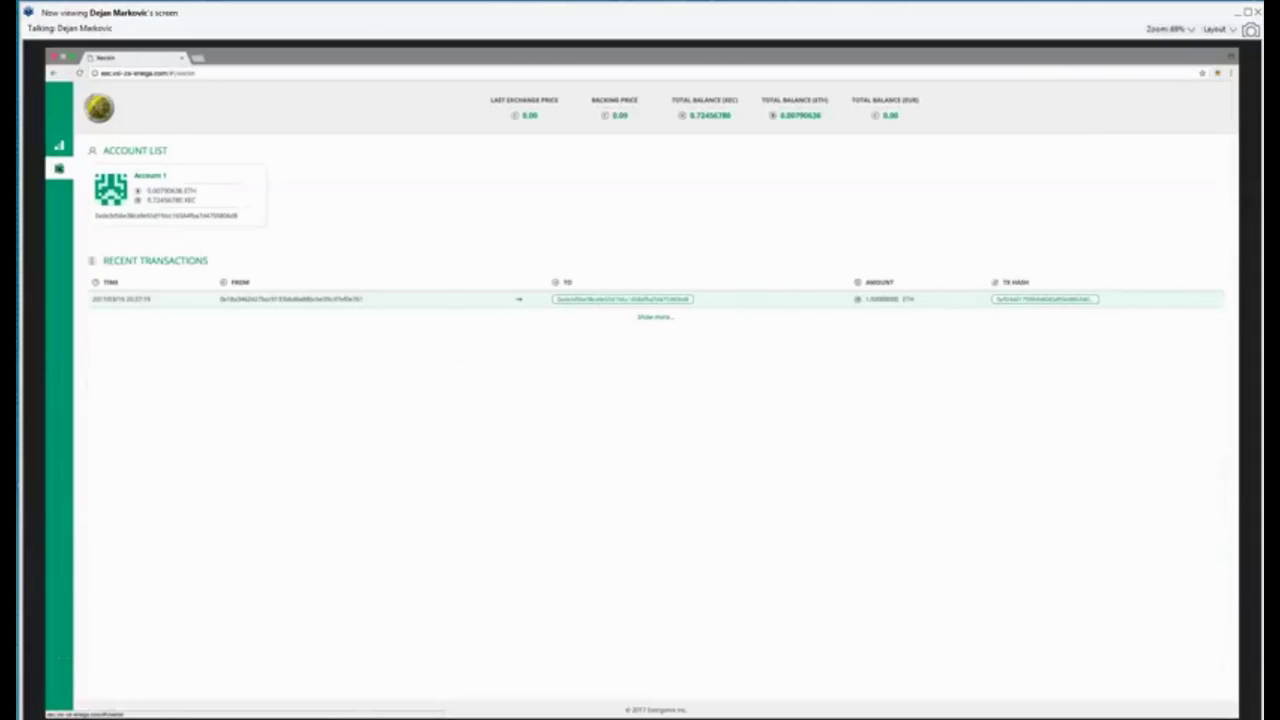
{"action": "left_click", "coordinate": [165, 200]}
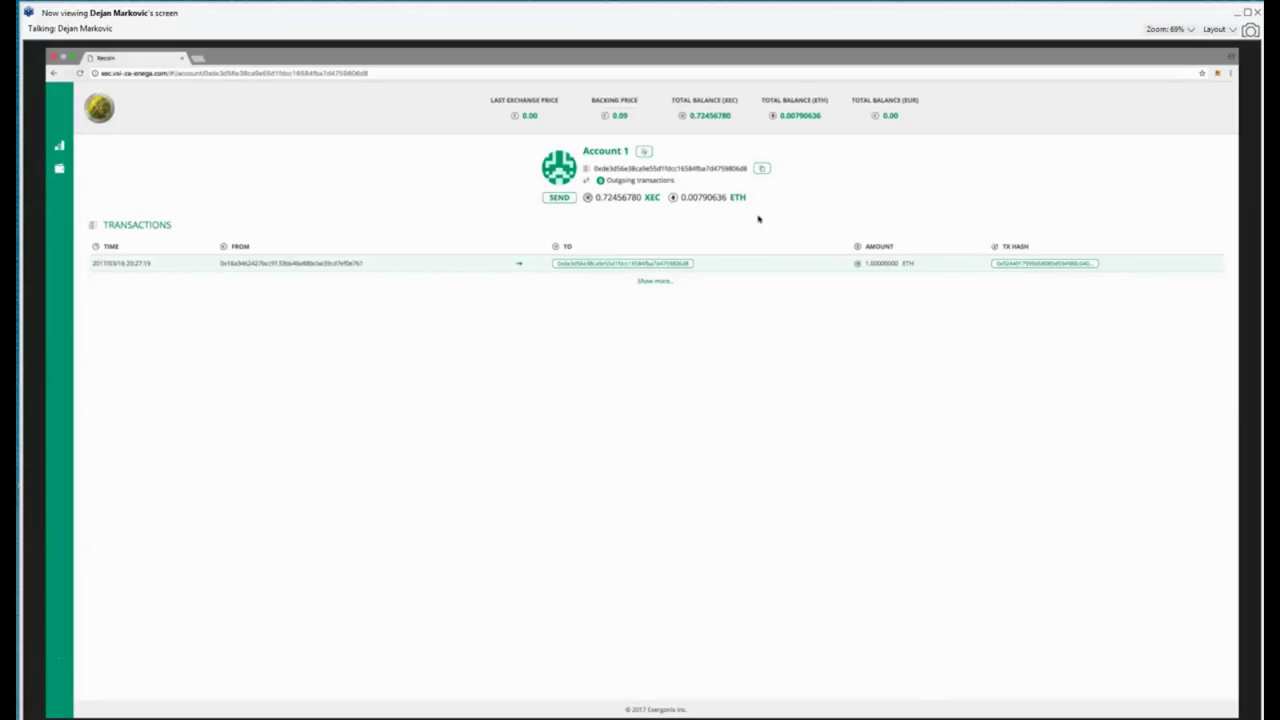
Step: Send 0.01 XEC from Account 1 to the pasted recipient address
{"action": "left_click", "coordinate": [557, 198]}
{"action": "double_click", "coordinate": [661, 168]}
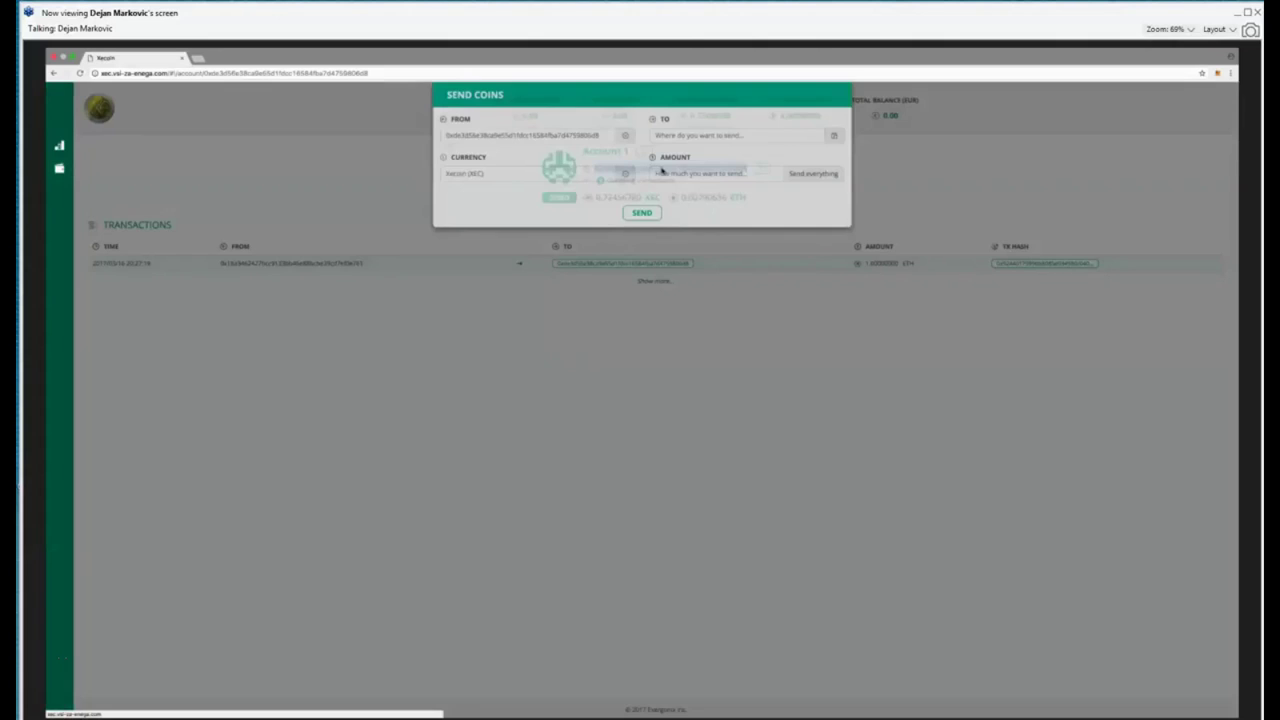
{"action": "type", "text": "0xAA37FB116DA5d9c850cb6BF57e4C78a6099031Bf"}
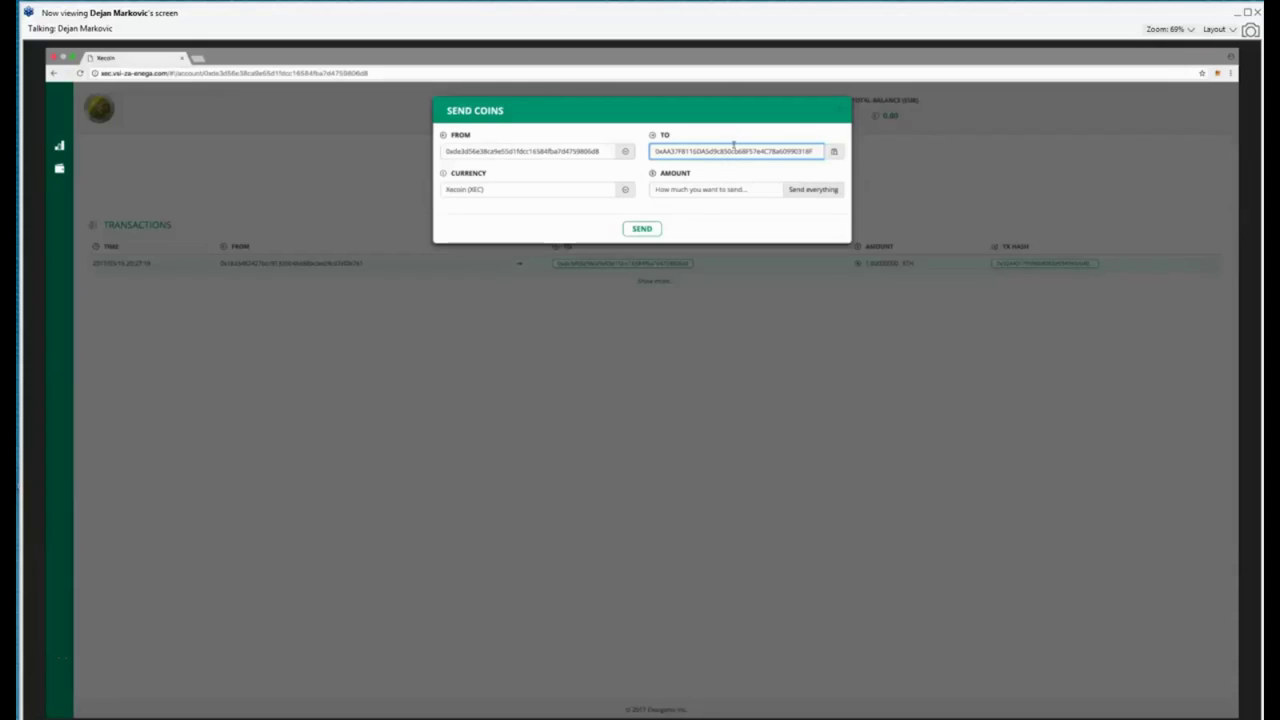
{"action": "key", "text": "Tab"}
{"action": "type", "text": "0.01"}
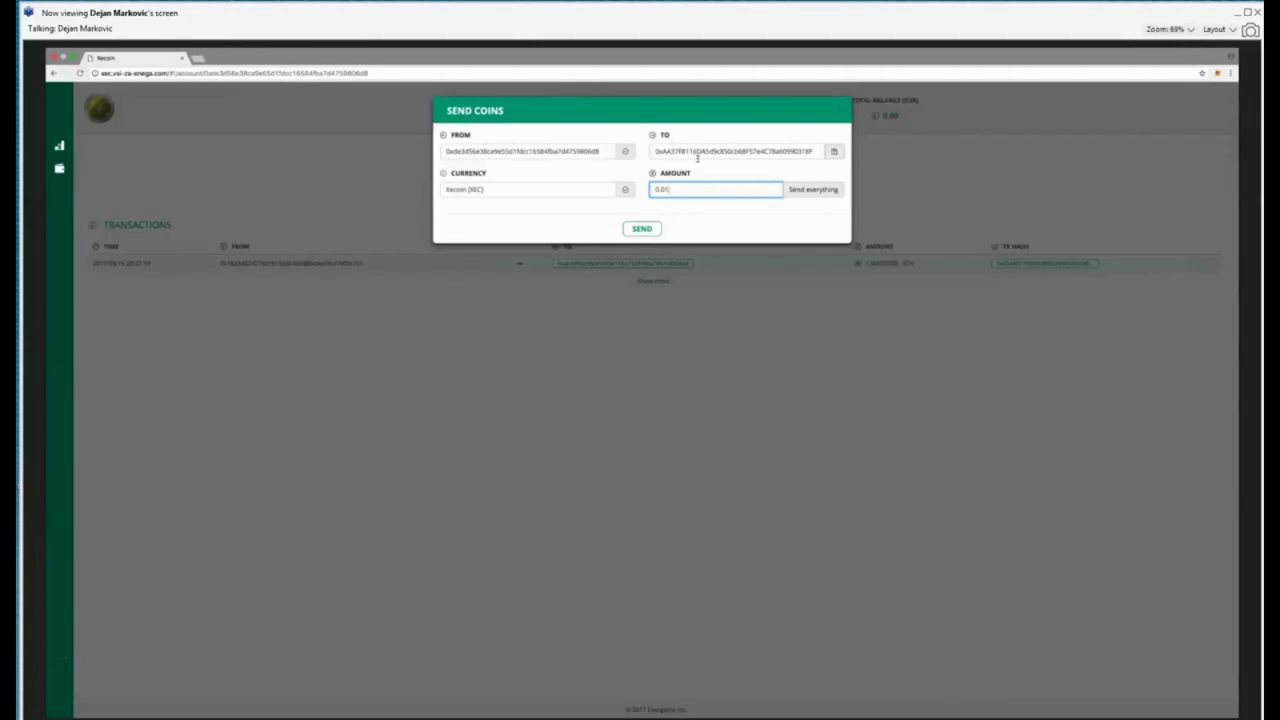
{"action": "left_click", "coordinate": [643, 229]}
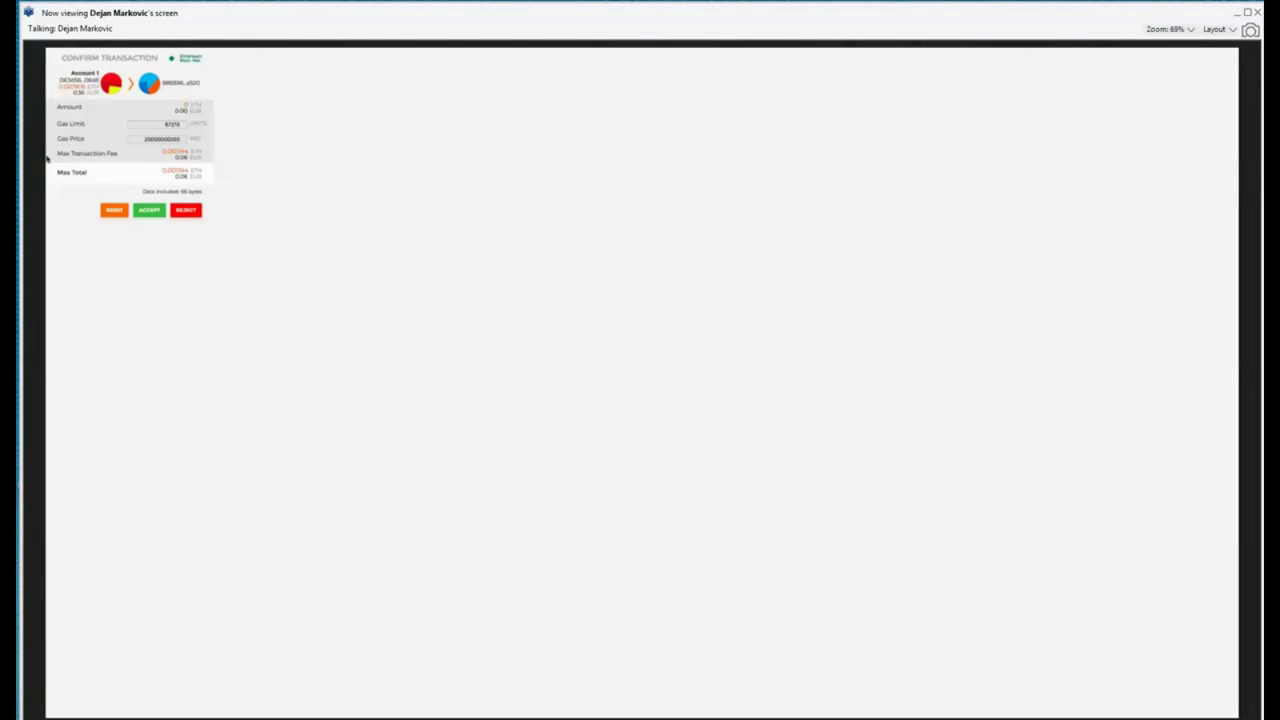
Step: Accept the transaction and return to the XECOIN dashboard showing 0.71456780 XEC
{"action": "left_click", "coordinate": [148, 211]}
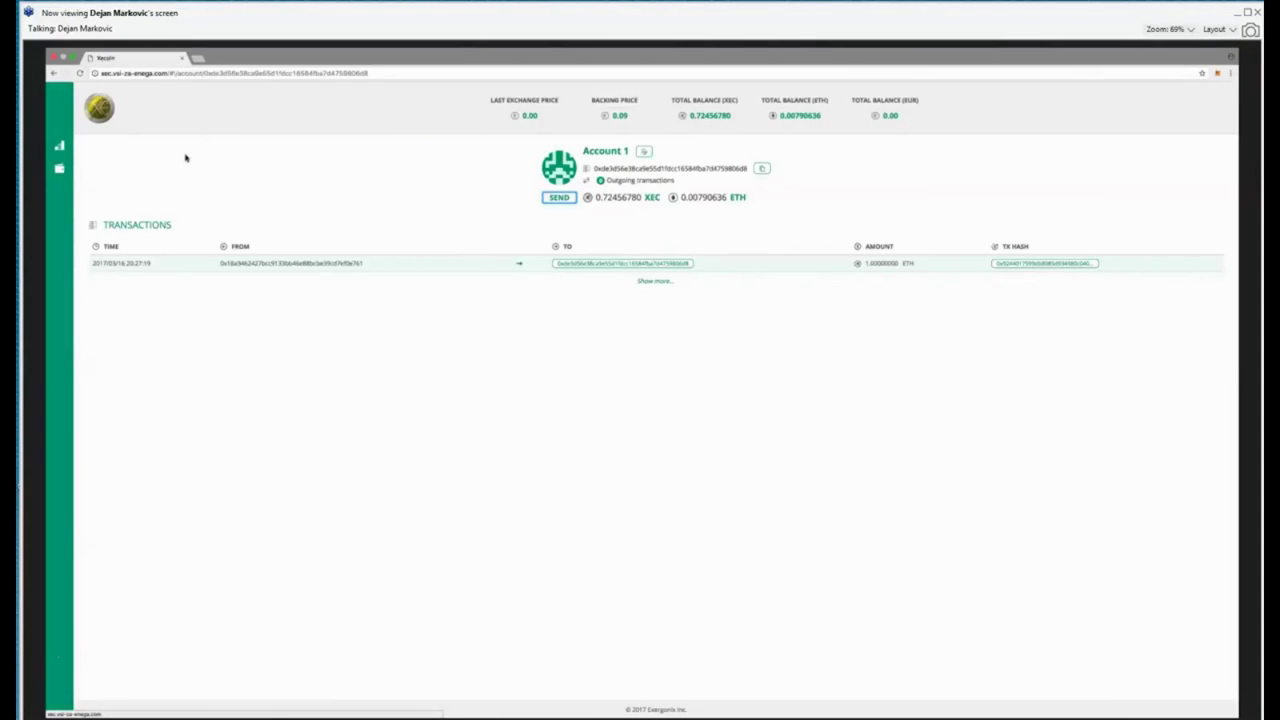
{"action": "left_click", "coordinate": [59, 146]}
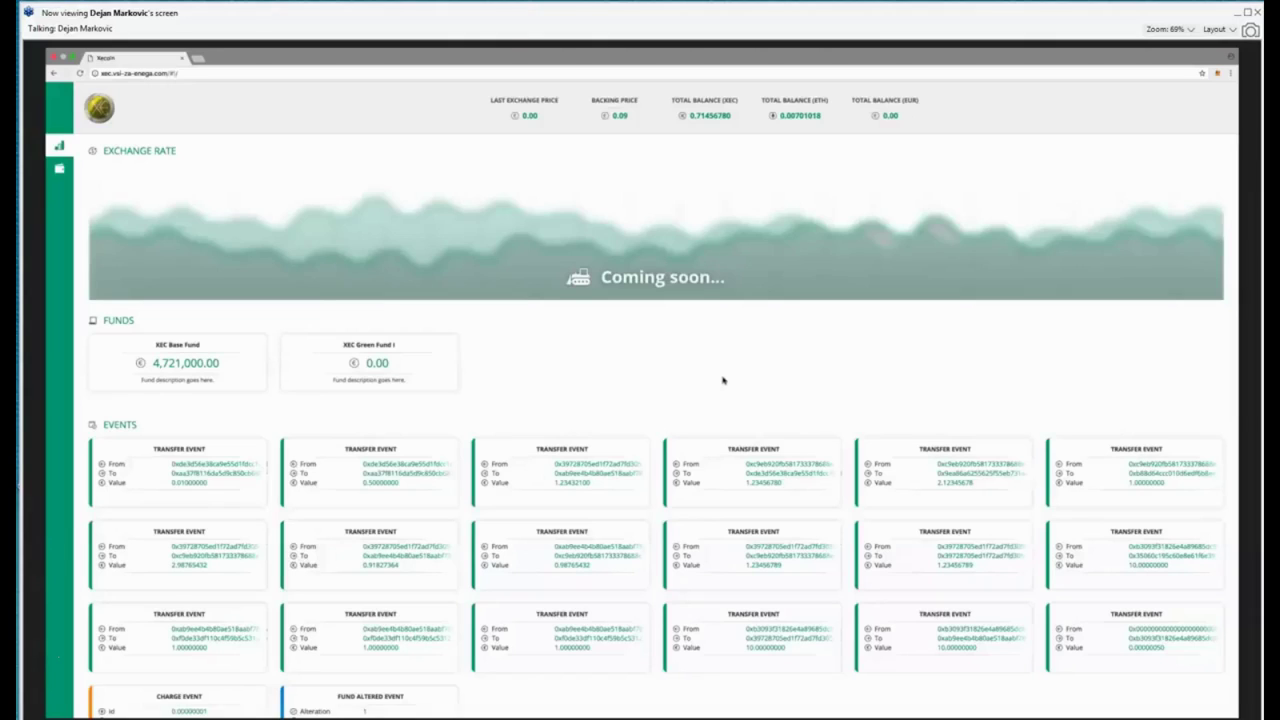
Step: Toggle the webinar's playback and leave YouTube for Chrome's New Tab page
{"action": "mouse_move", "coordinate": [729, 706]}
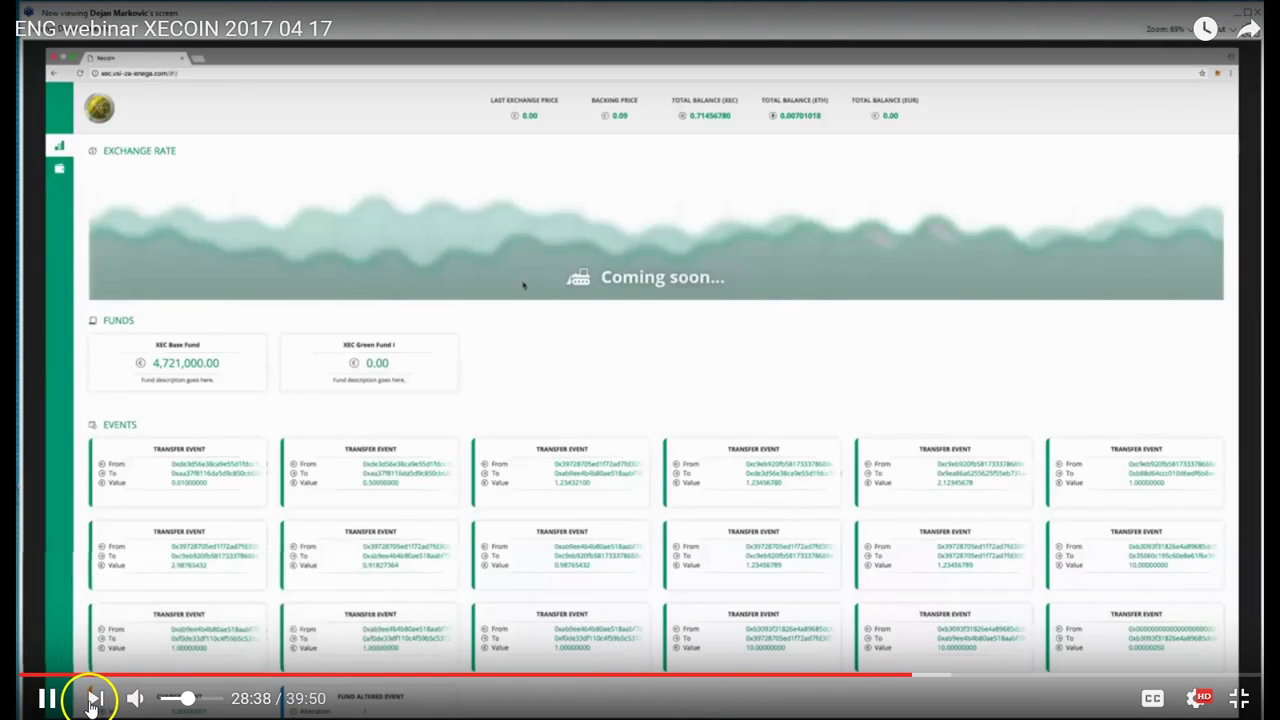
{"action": "mouse_move", "coordinate": [95, 703]}
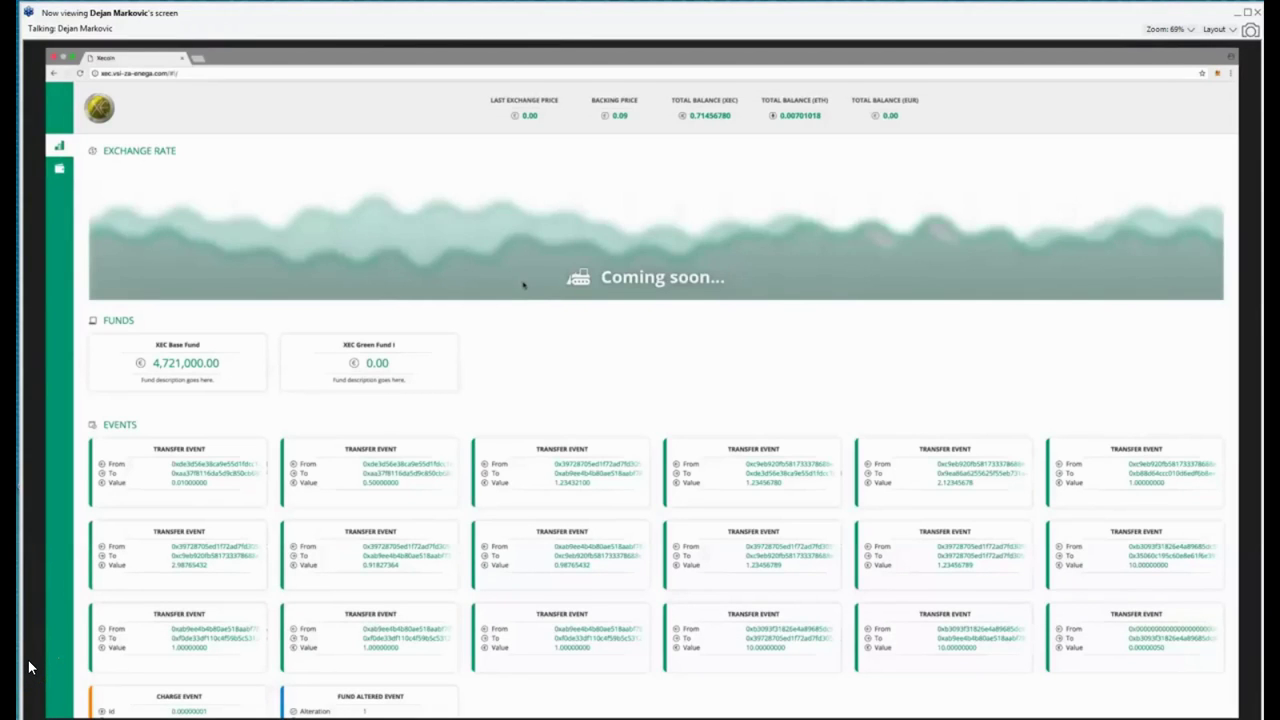
{"action": "left_click", "coordinate": [47, 700]}
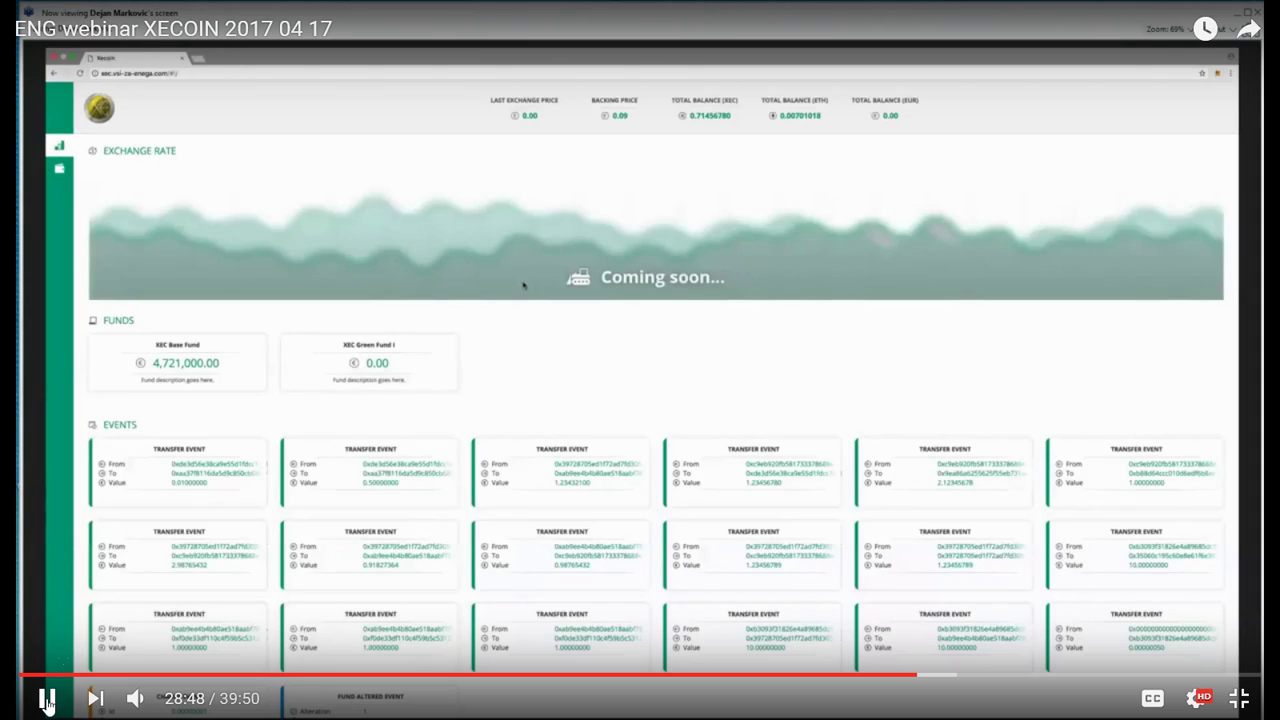
{"action": "left_click", "coordinate": [37, 668]}
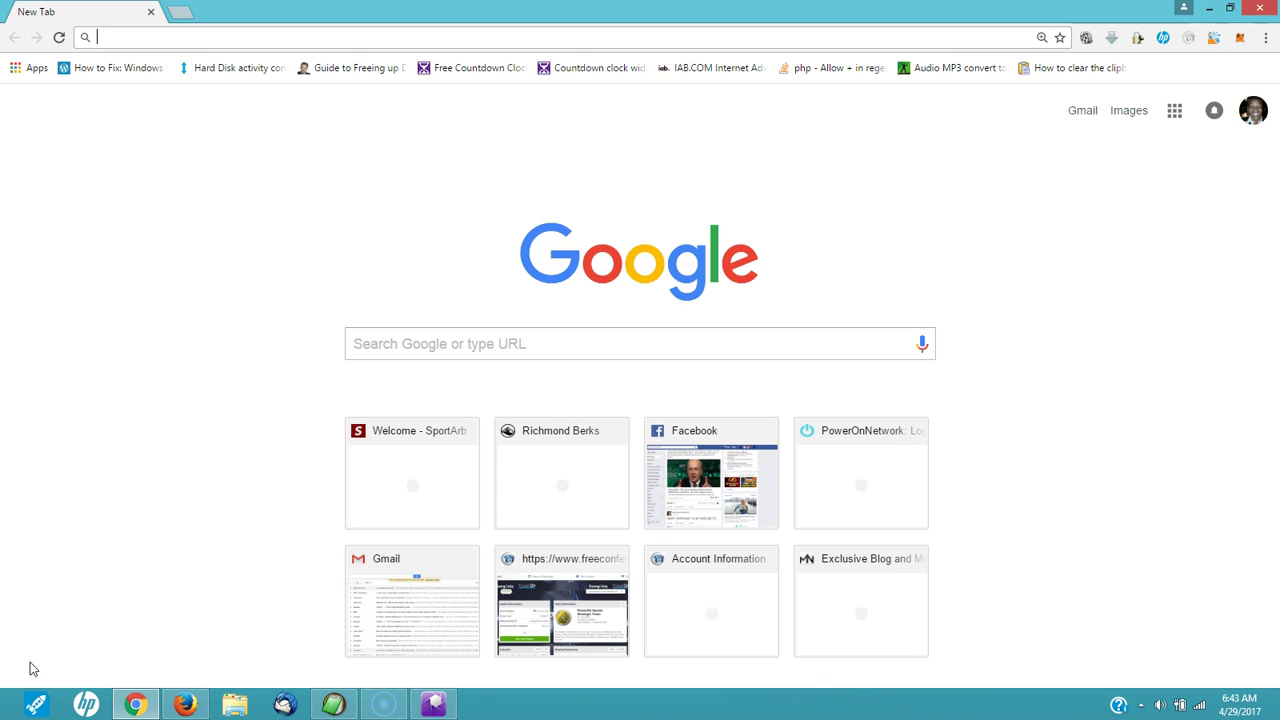
{"action": "left_click", "coordinate": [74, 580]}
Step: Open the MetaMask popup from the Chrome toolbar and focus the password field on Ropsten
{"action": "left_click", "coordinate": [1240, 37]}
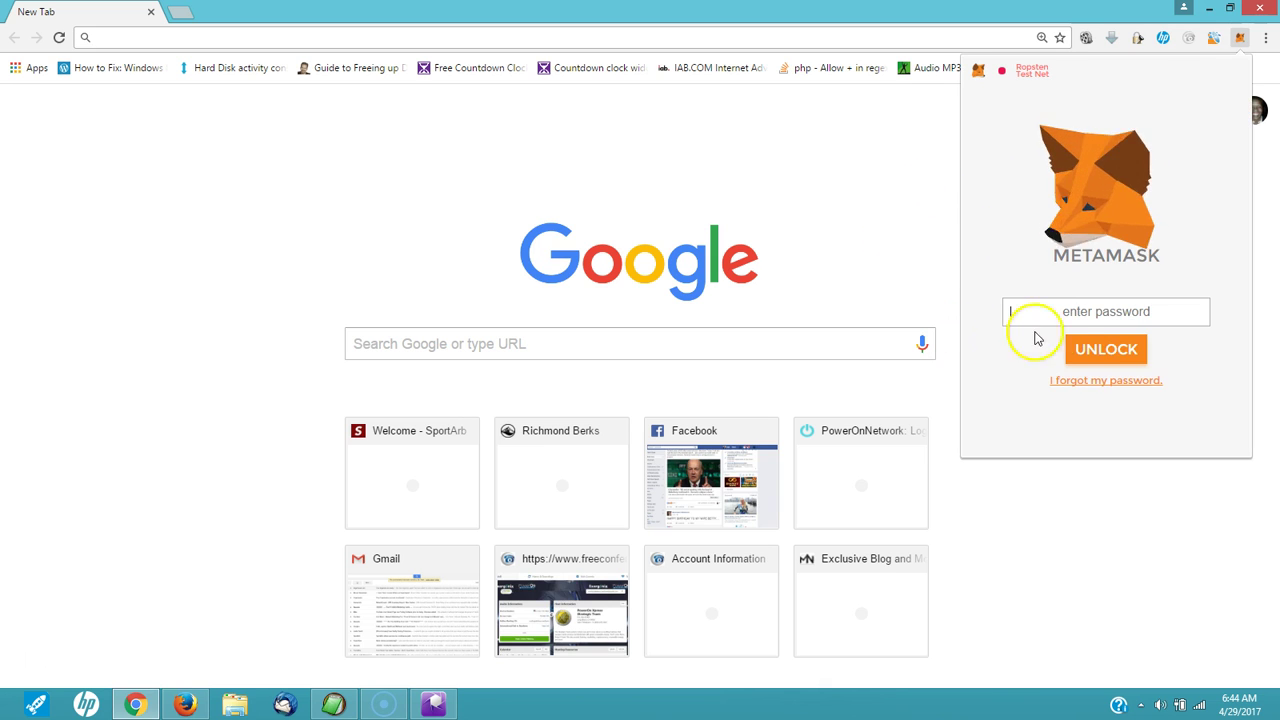
{"action": "left_click", "coordinate": [1022, 313]}
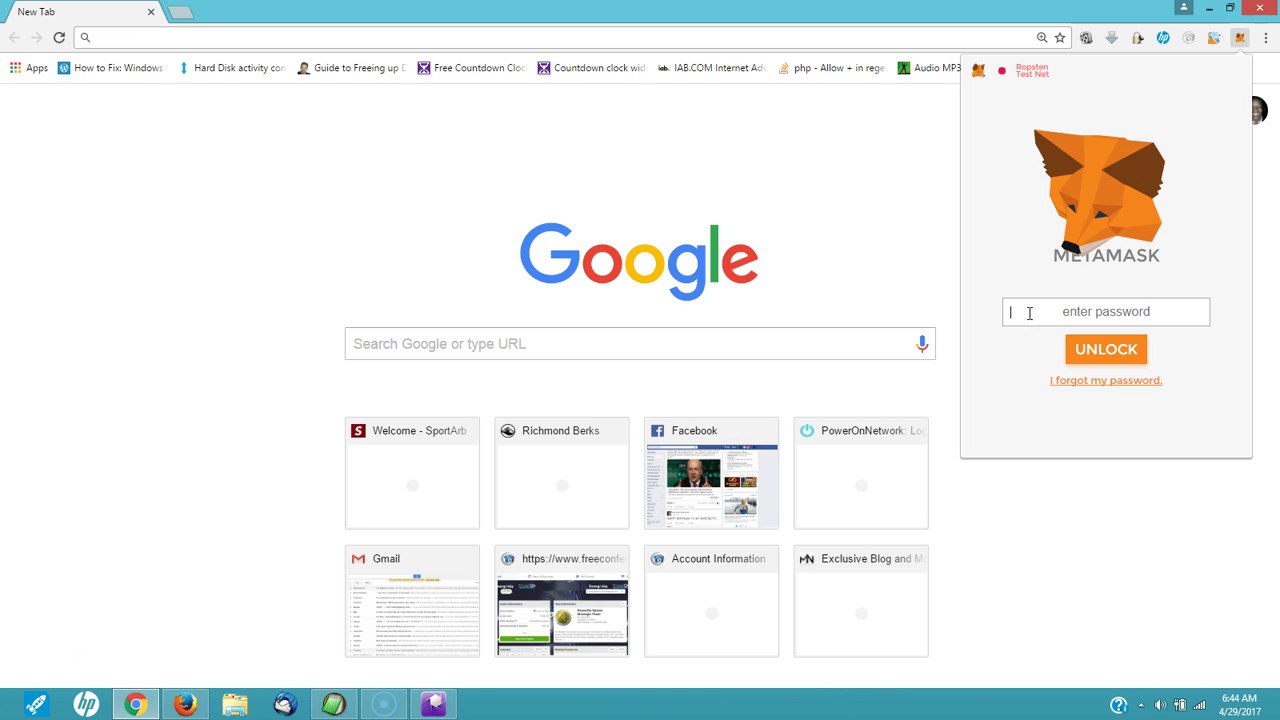